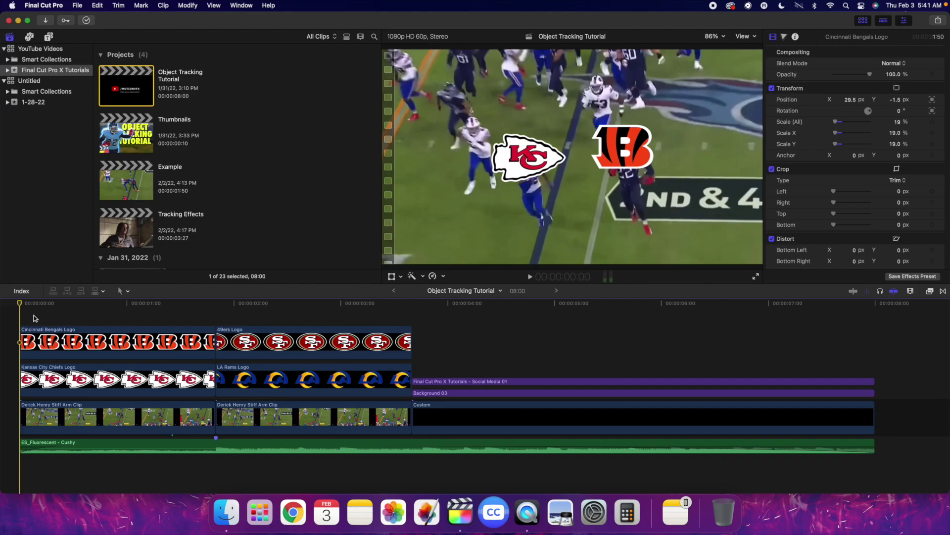
Play back the Object Tracking Tutorial project from its start to examine how the team logos follow the players.
key(space)
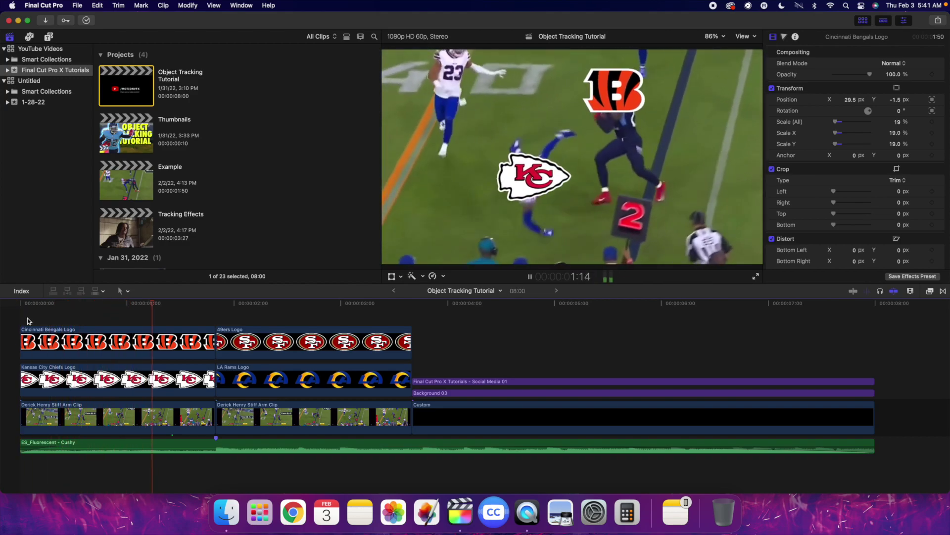
key(Home)
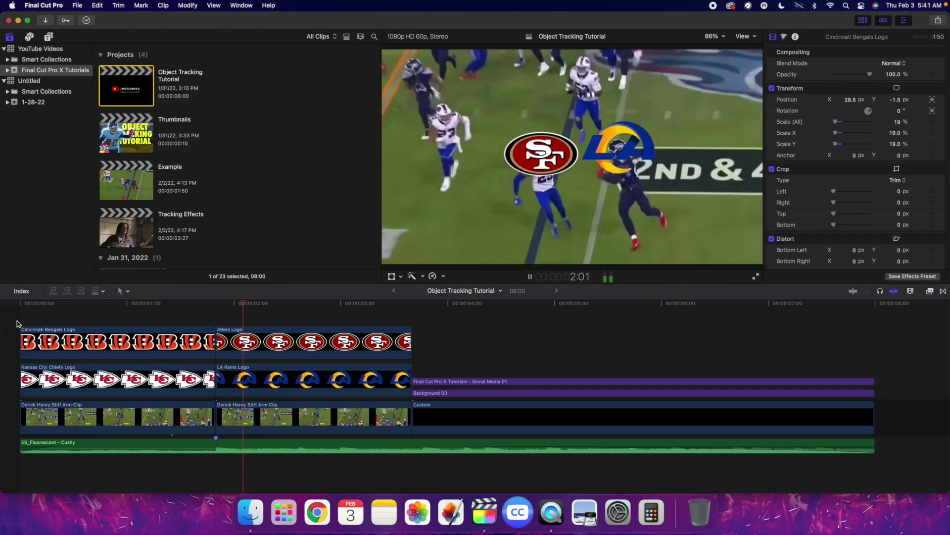
key(Home)
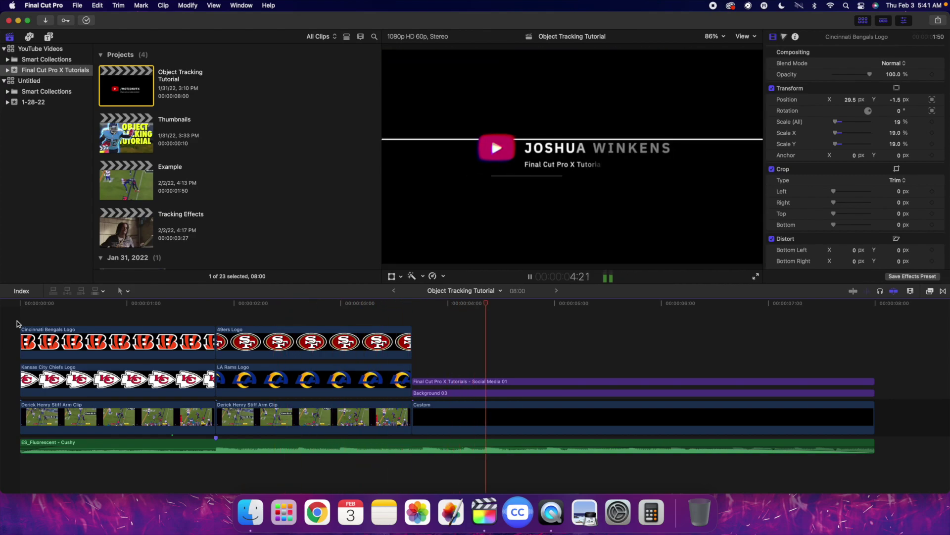
key(Home)
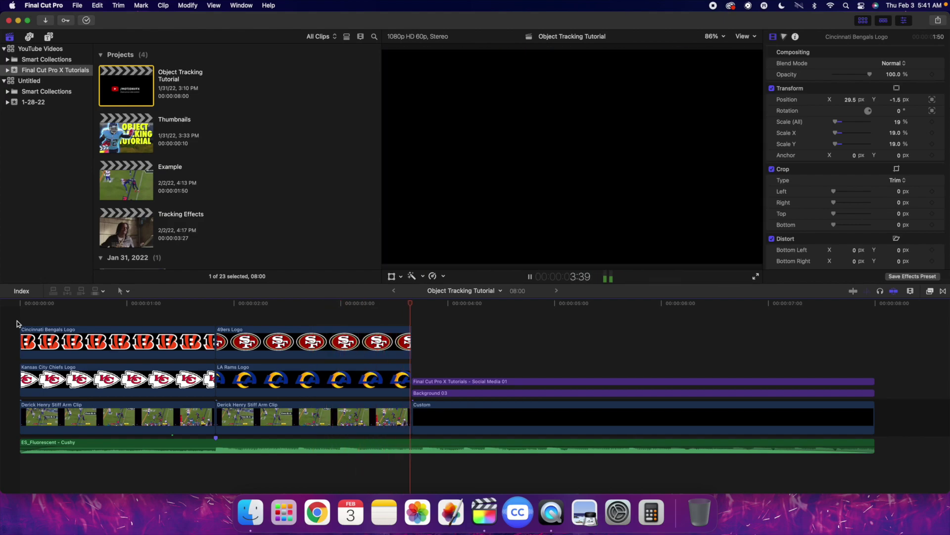
key(Home)
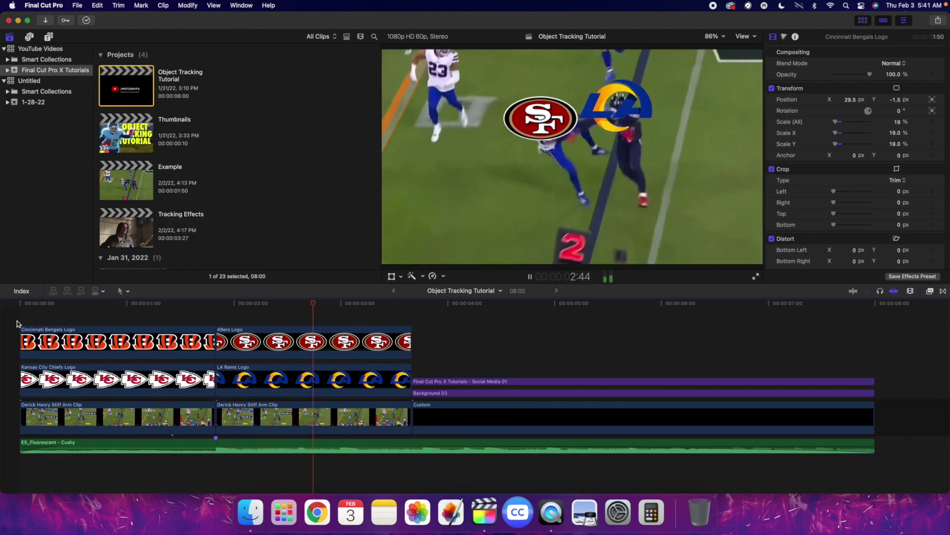
key(Home)
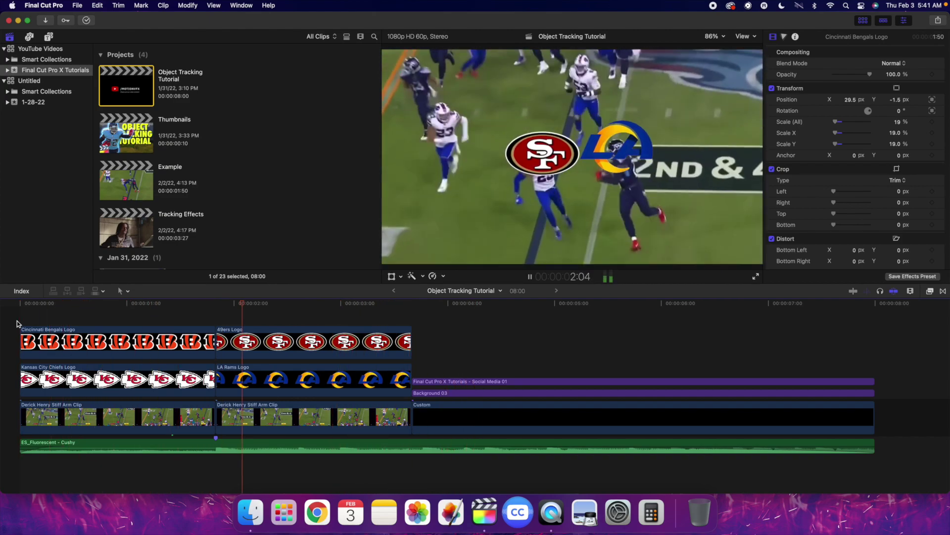
key(Home)
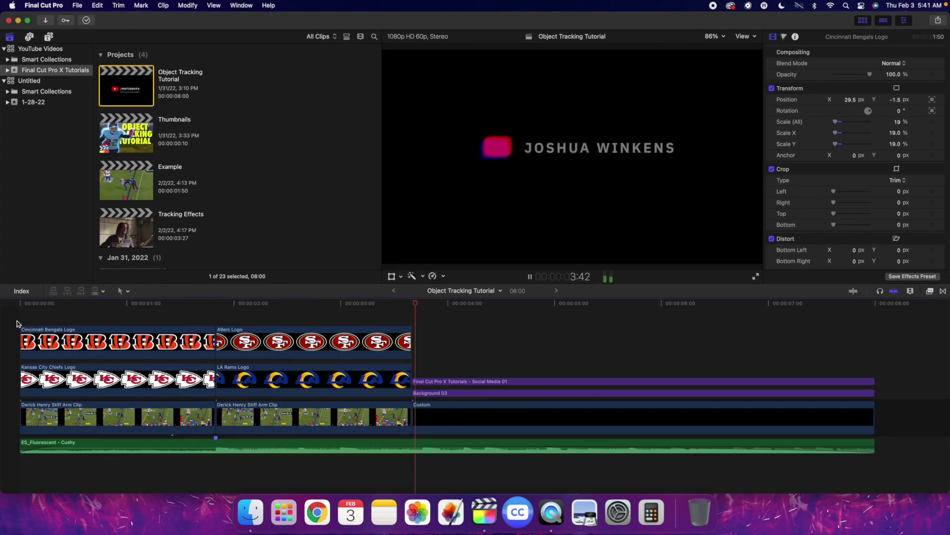
key(Home)
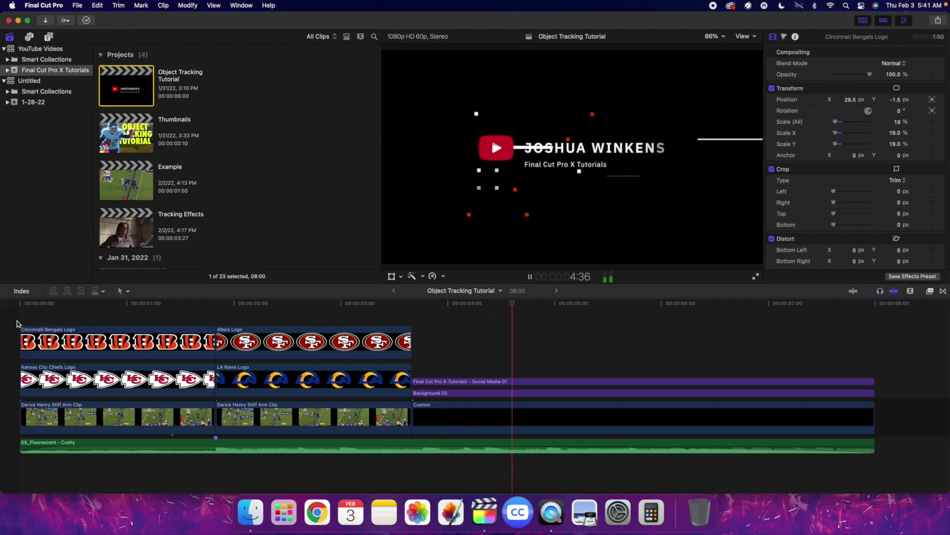
key(space)
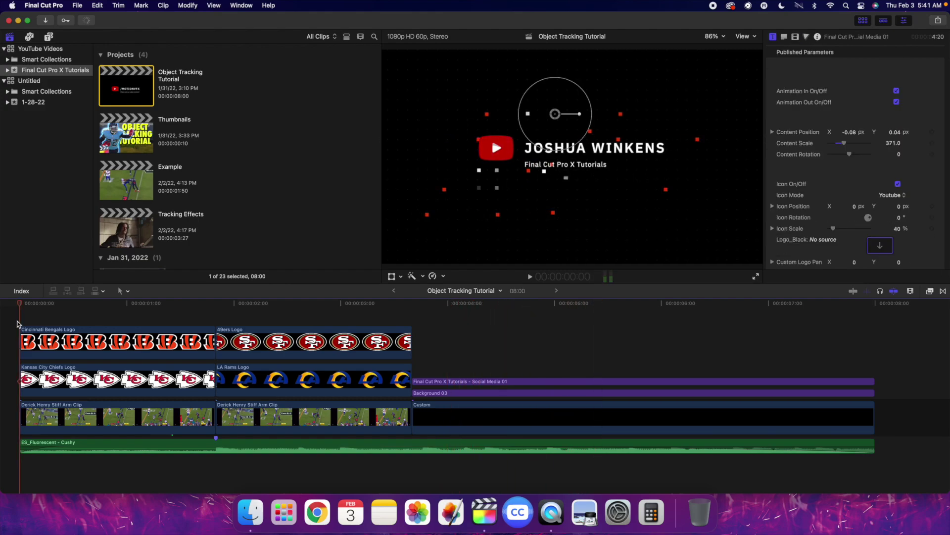
key(Home)
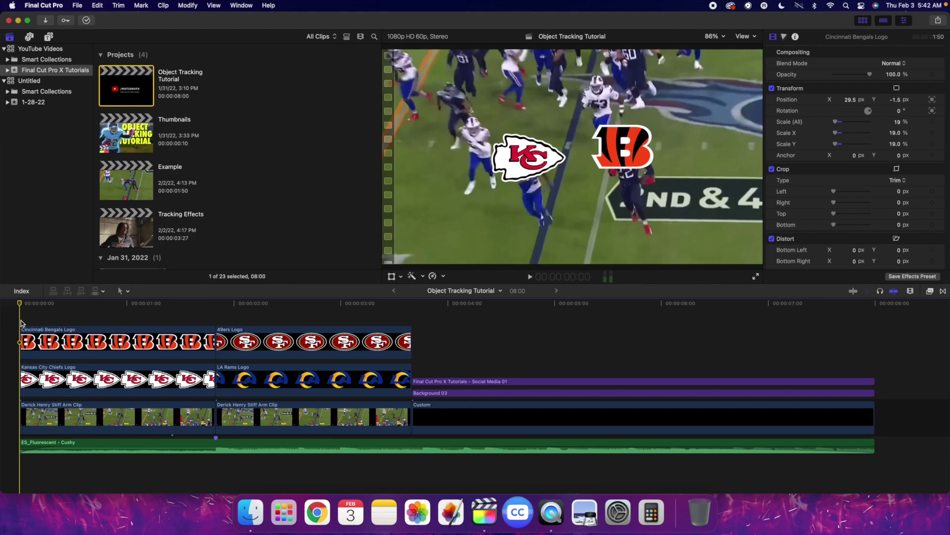
key(space)
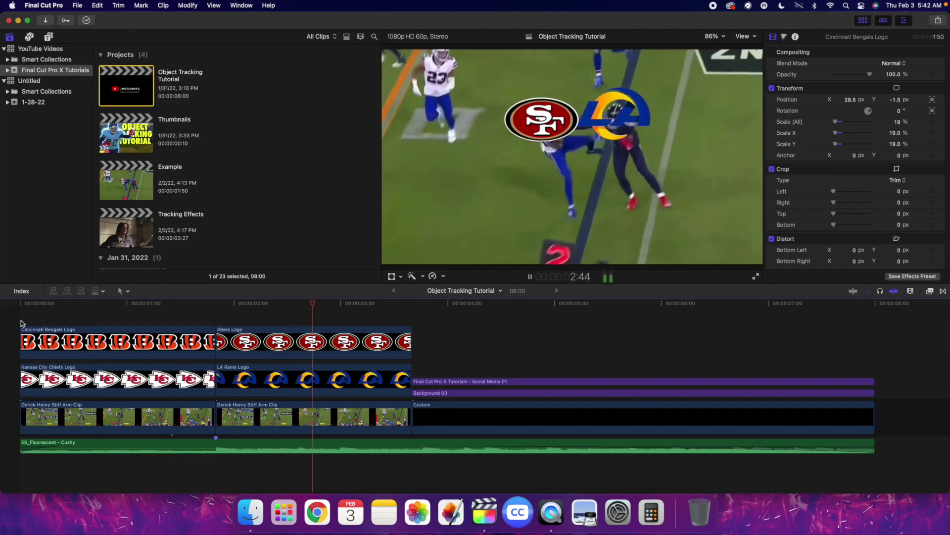
key(Home)
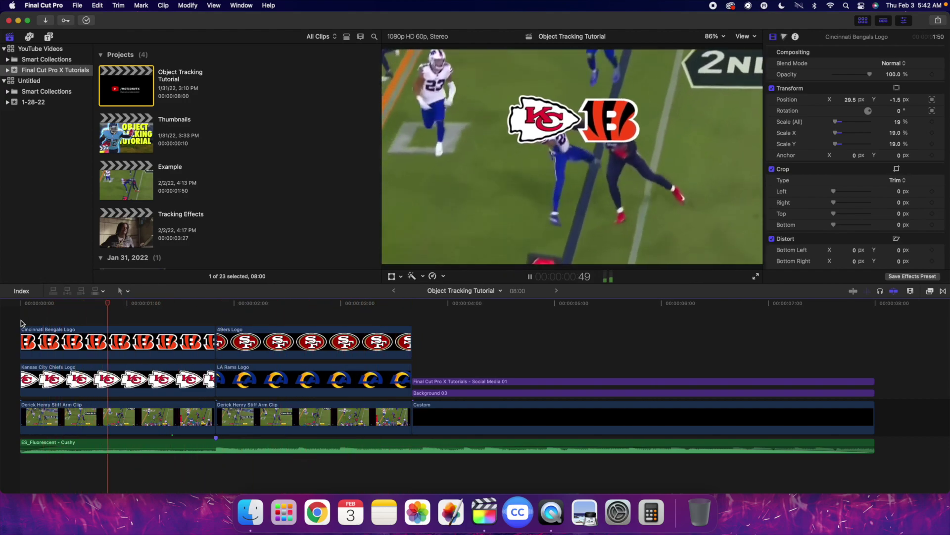
key(space)
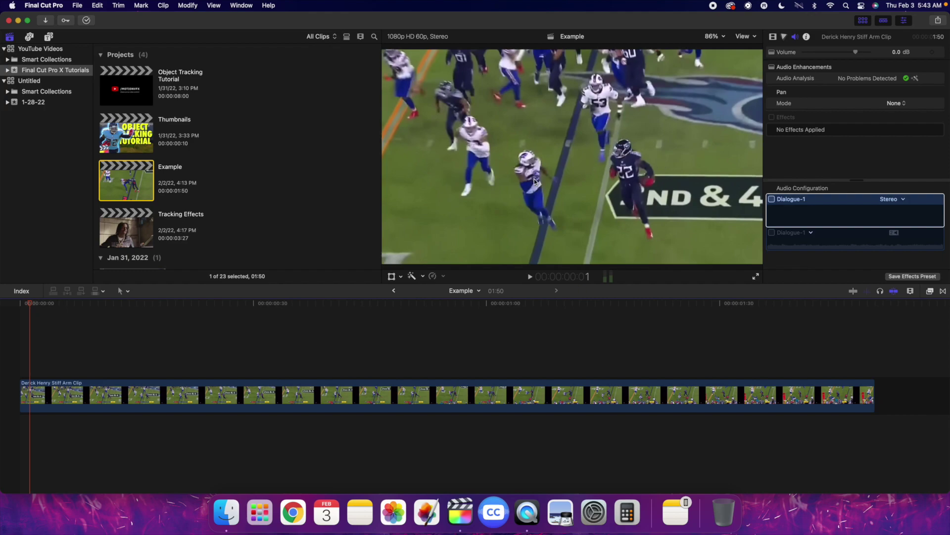
Play the stiff arm clip in the Example project from its start to examine the footage without tracking.
key(Home)
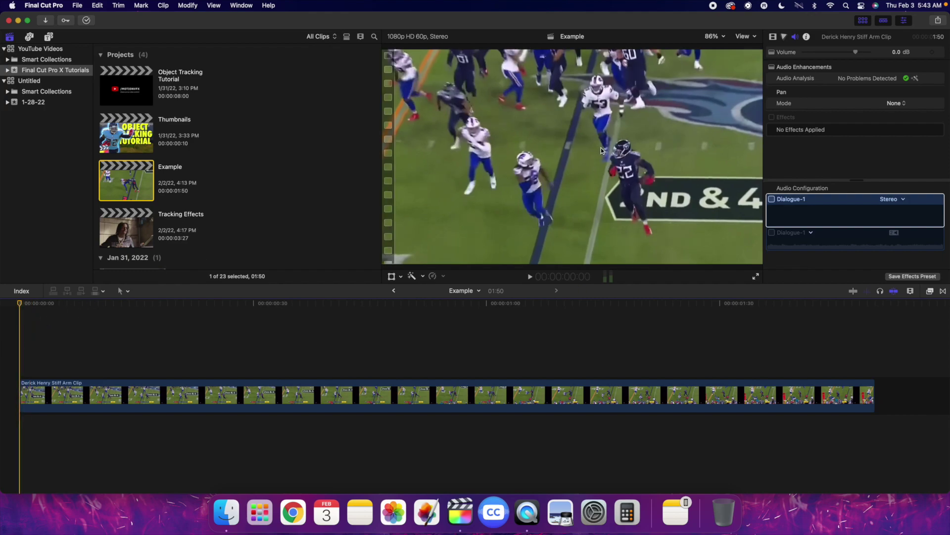
key(space)
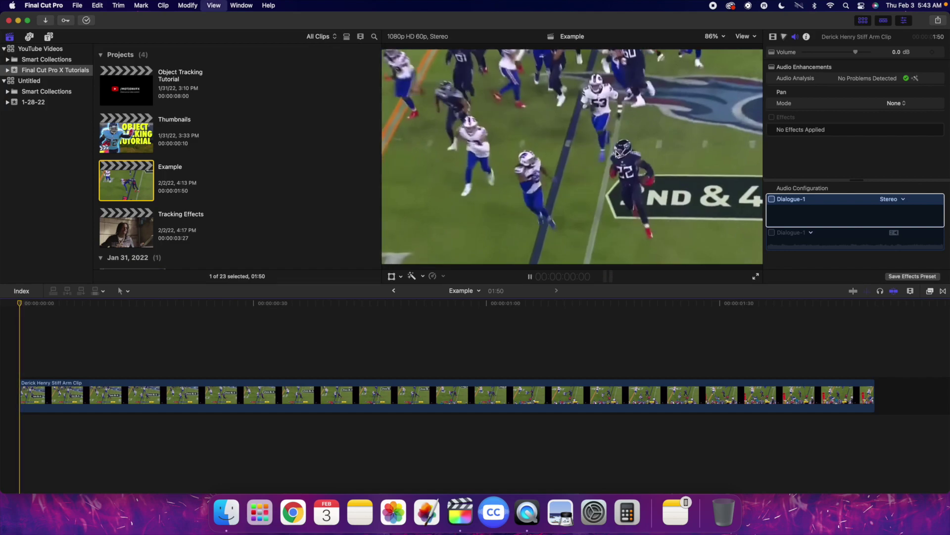
key(space)
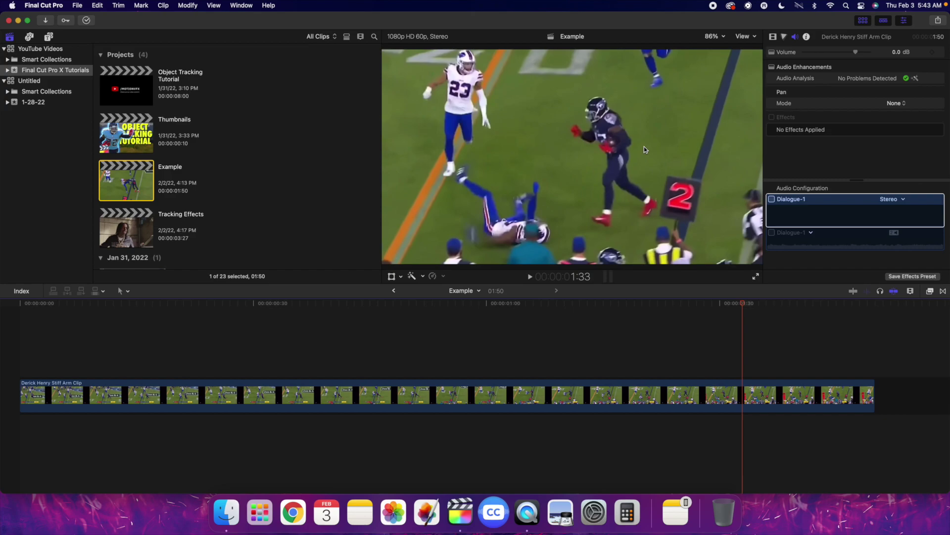
key(Home)
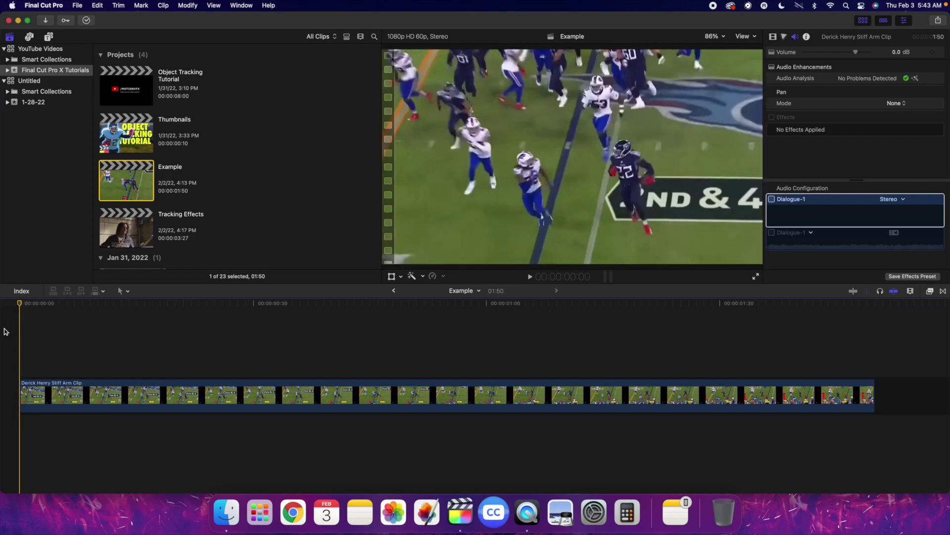
key(space)
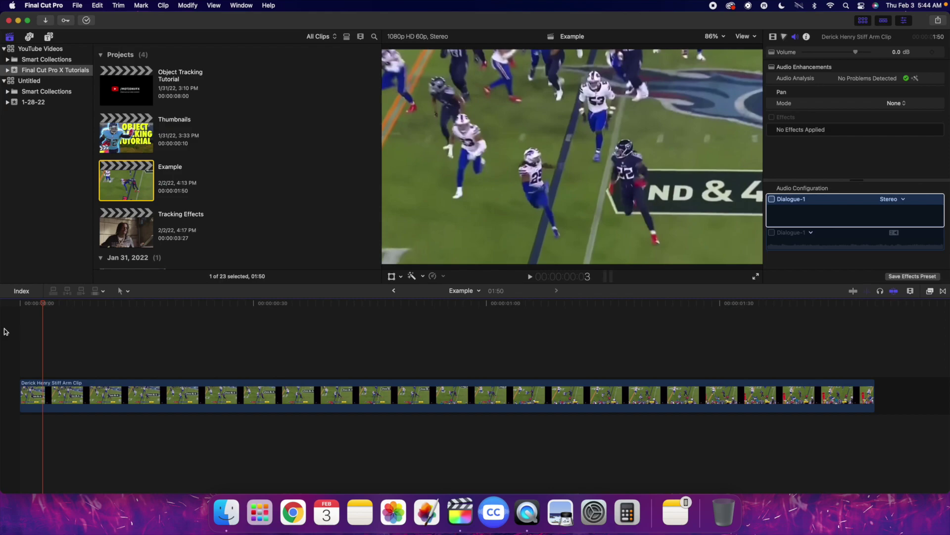
Add an object tracker to the stiff arm clip and shrink its region onto the number 22 ball carrier's helmet.
click(44, 389)
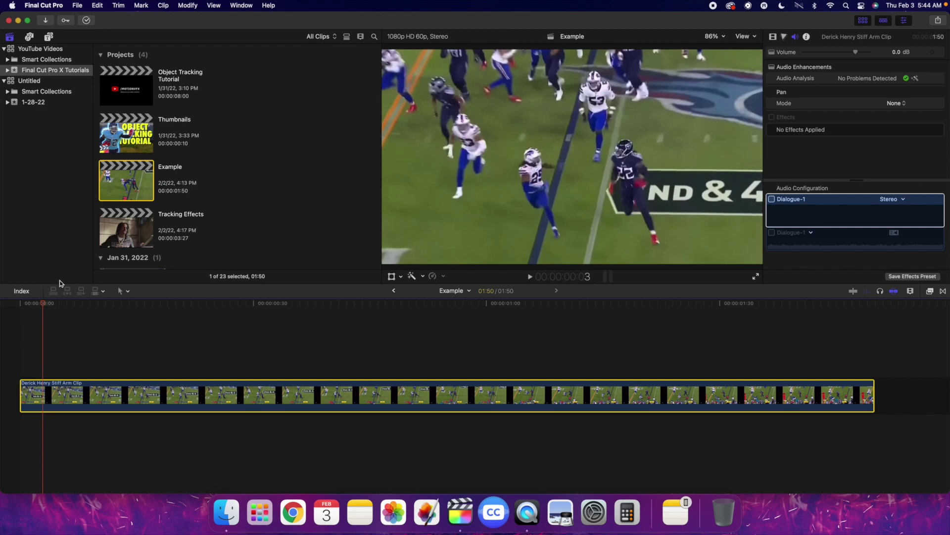
click(773, 37)
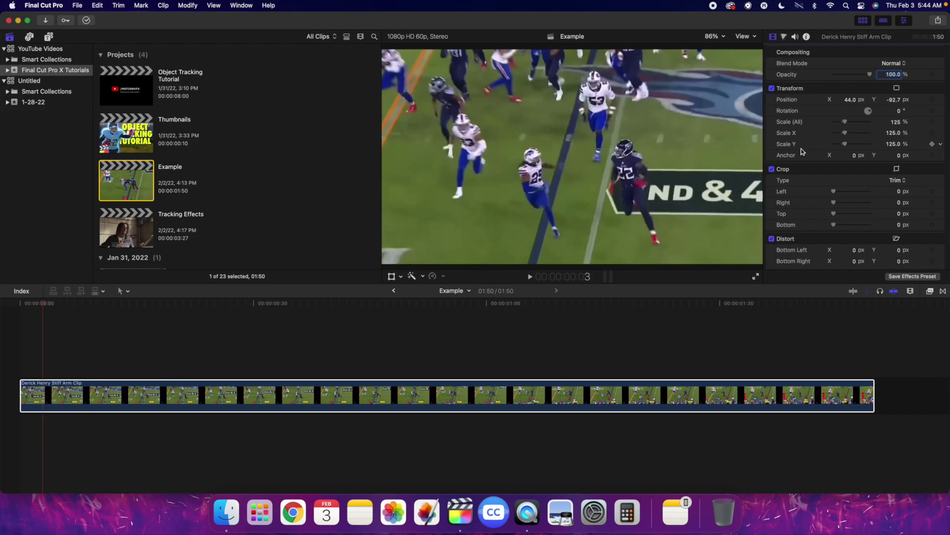
scroll(803, 151, down, 5)
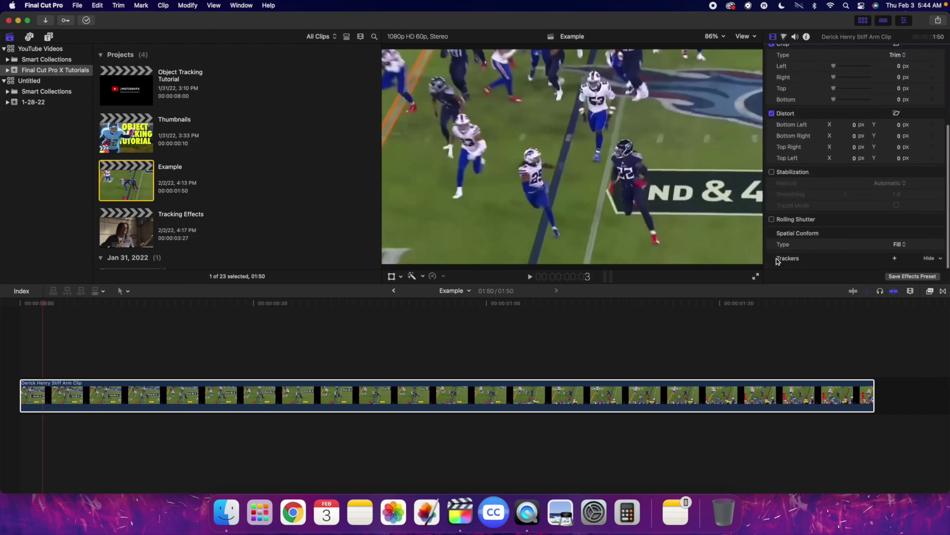
click(896, 259)
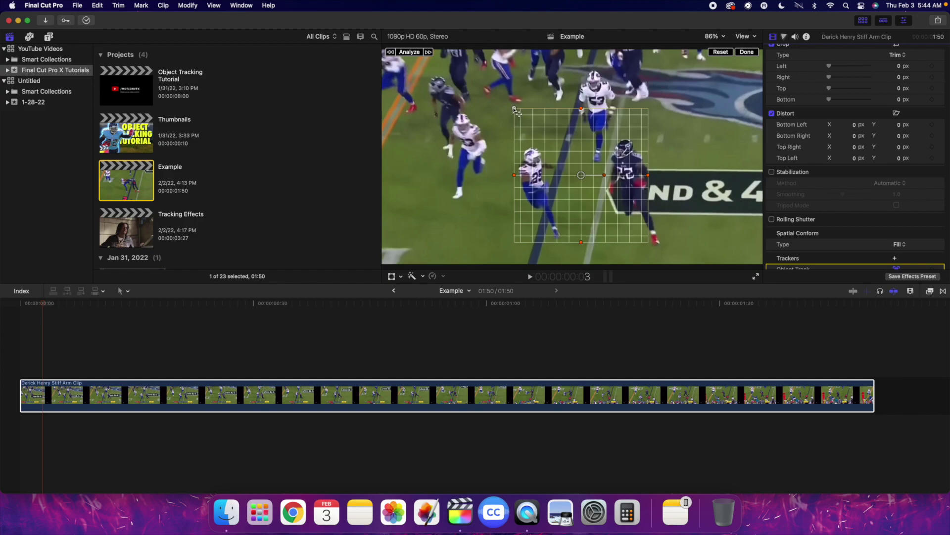
drag(514, 109, 566, 175)
drag(582, 108, 627, 151)
Refine the tracking region at 400% zoom so it closely encircles the number 22 ball carrier's helmet.
click(711, 37)
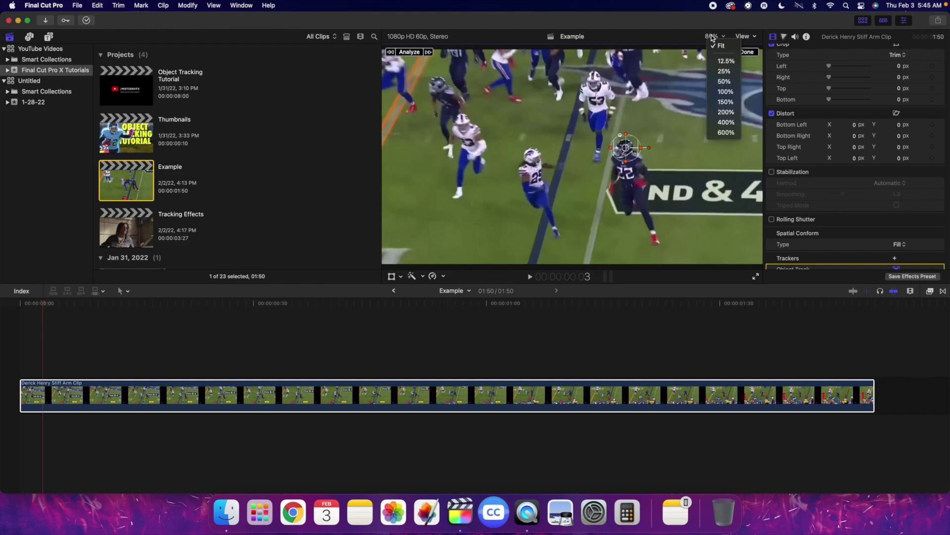
click(725, 124)
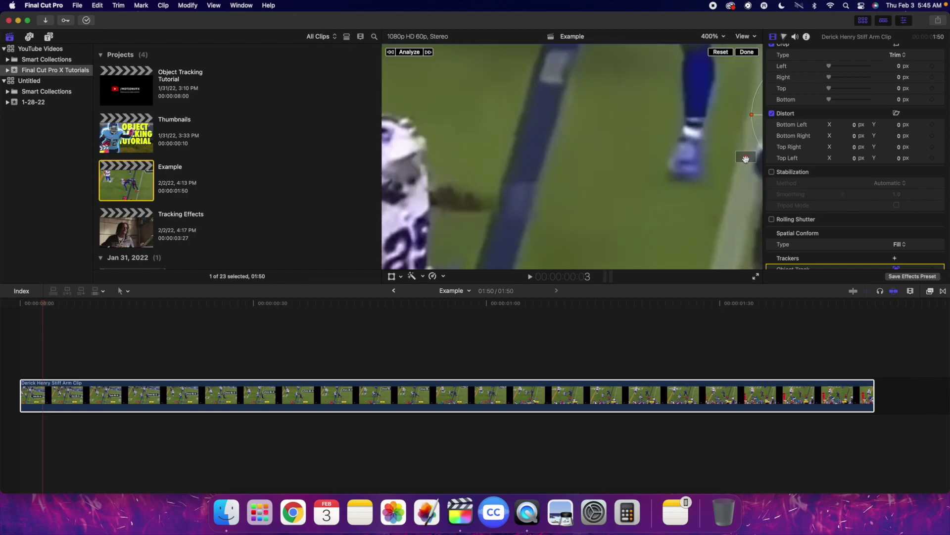
drag(744, 155, 739, 161)
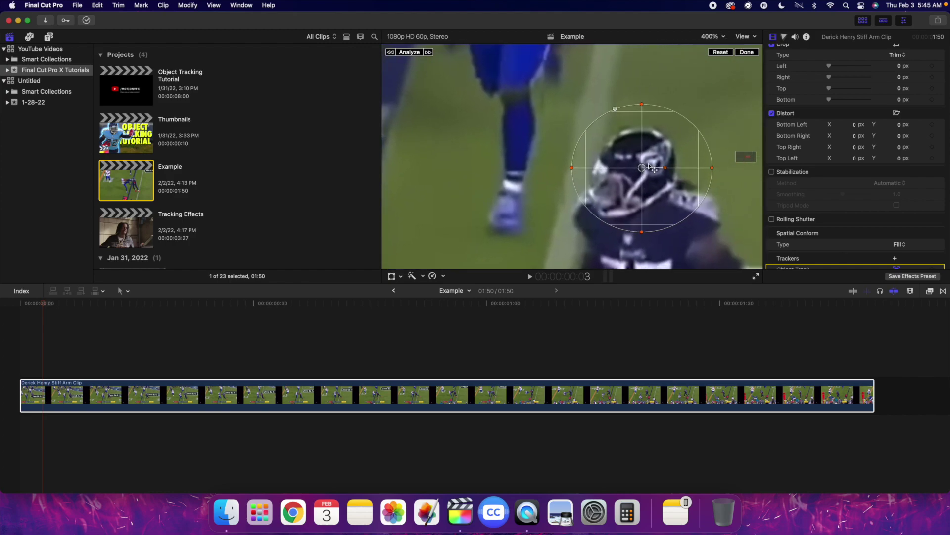
drag(643, 169, 641, 173)
drag(711, 172, 634, 173)
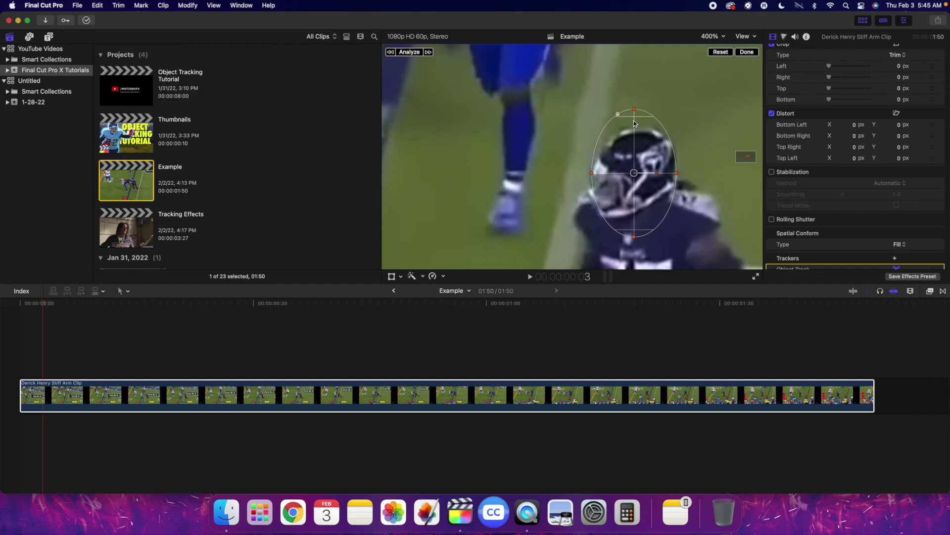
drag(634, 109, 635, 126)
drag(676, 174, 686, 173)
drag(636, 128, 634, 121)
drag(637, 169, 637, 174)
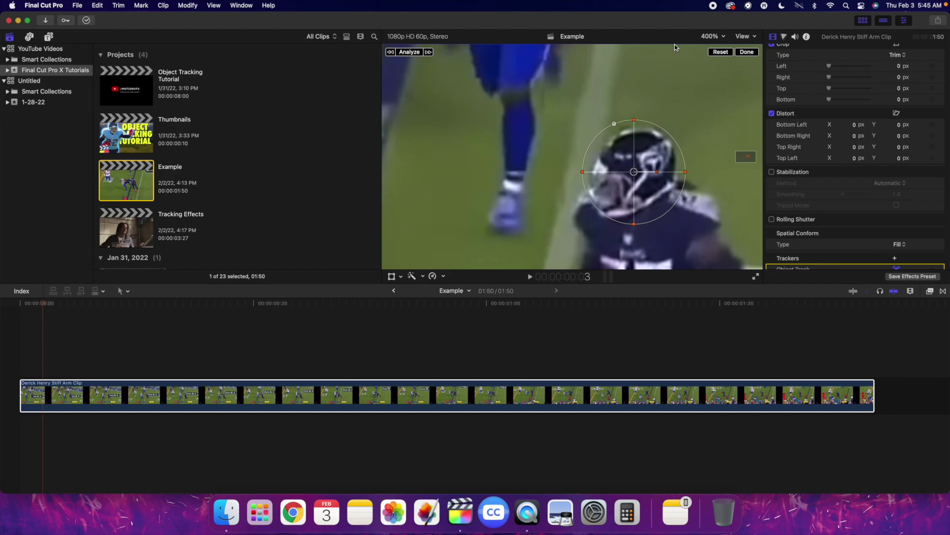
Fit the footage back in the viewer and analyze the helmet's movement in both directions.
click(712, 39)
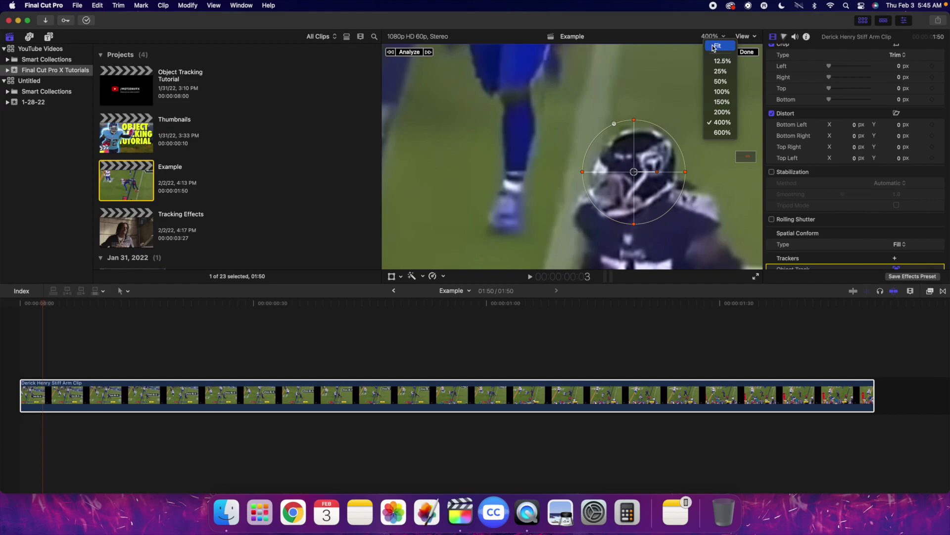
click(714, 48)
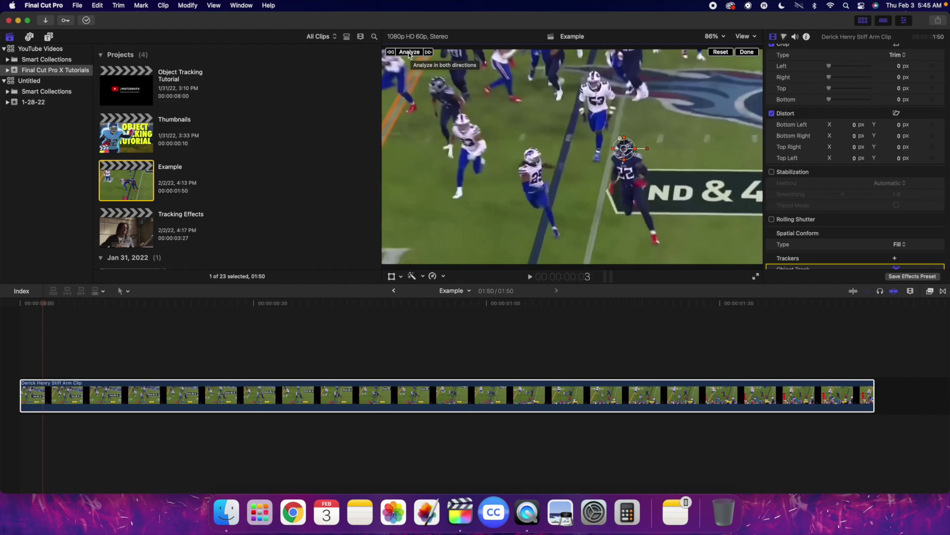
click(409, 52)
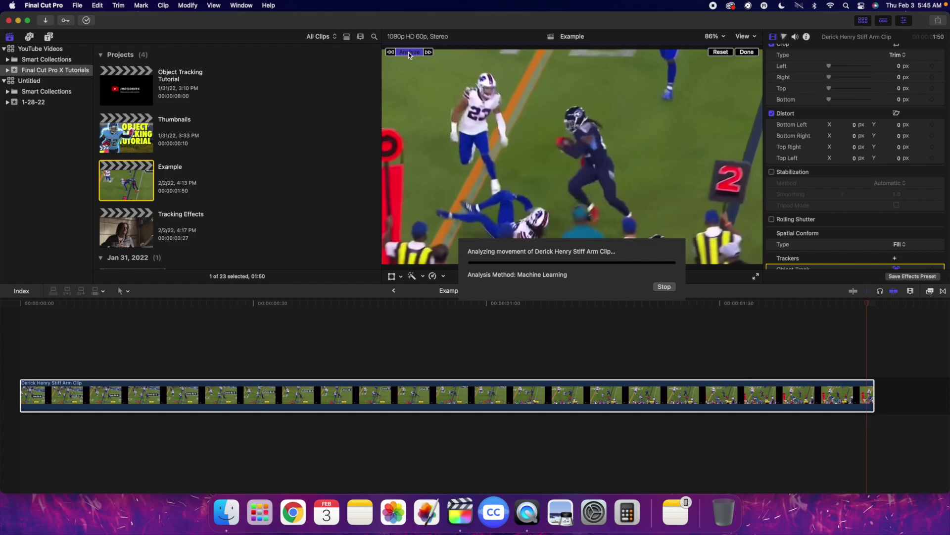
Play the stiff arm clip from its start and step frame by frame through the stiff arm to check the helmet tracking.
click(21, 346)
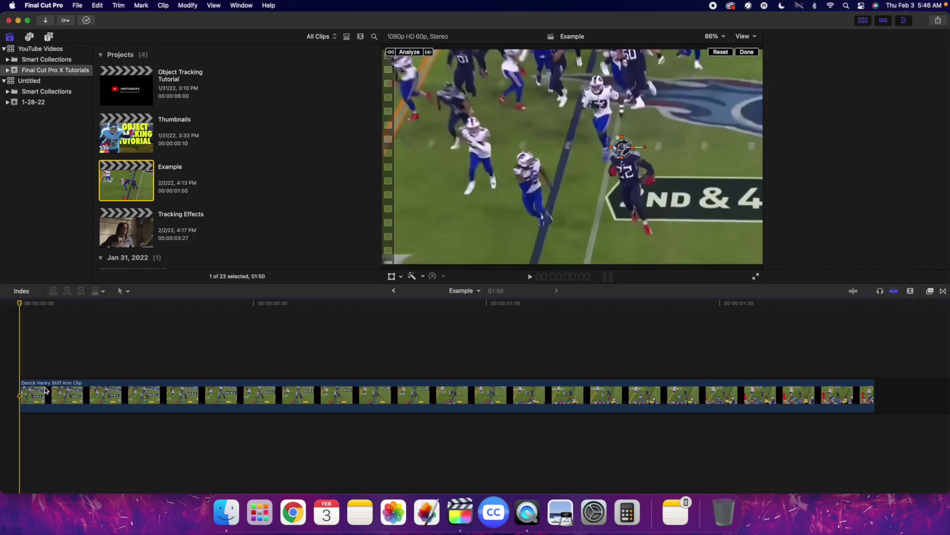
click(44, 389)
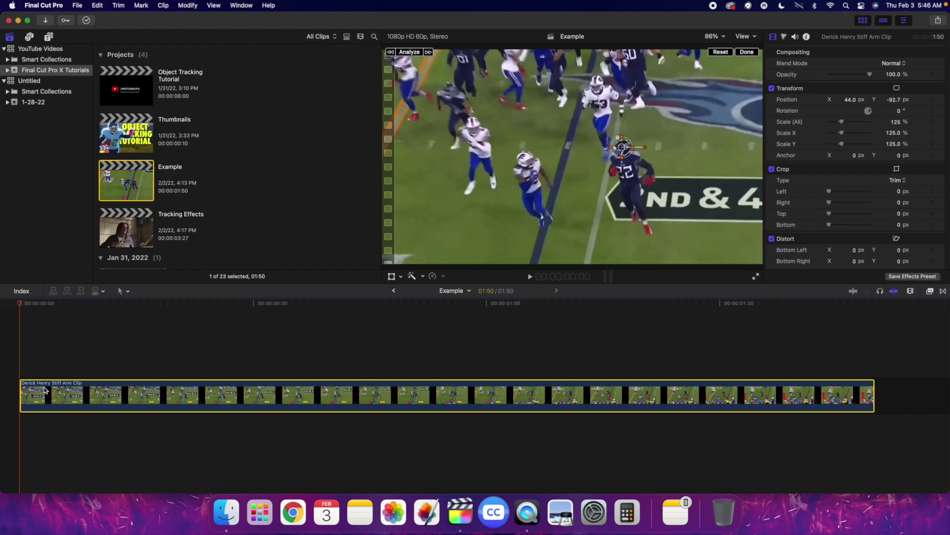
key(space)
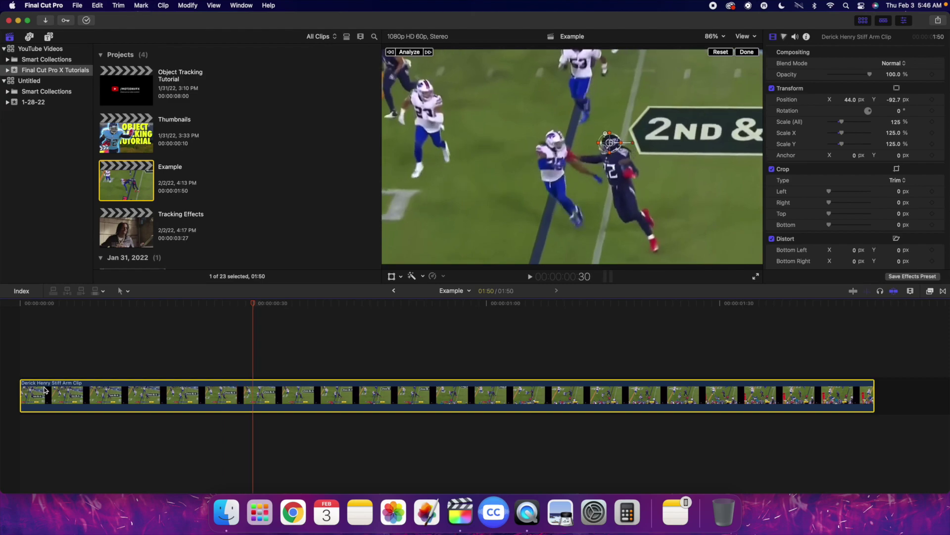
key(Right)
key(Right)
key(Right)
key(Right)
key(Right)
key(Right)
key(Right)
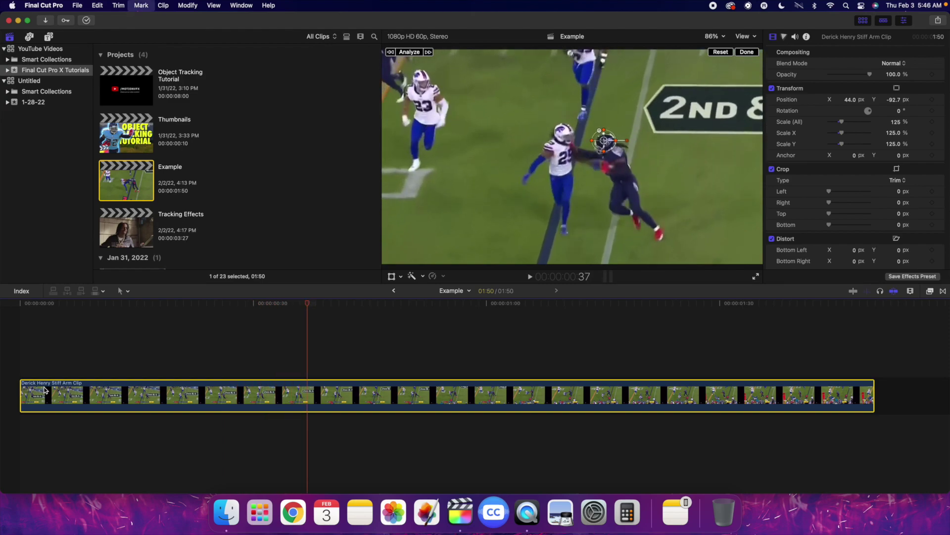
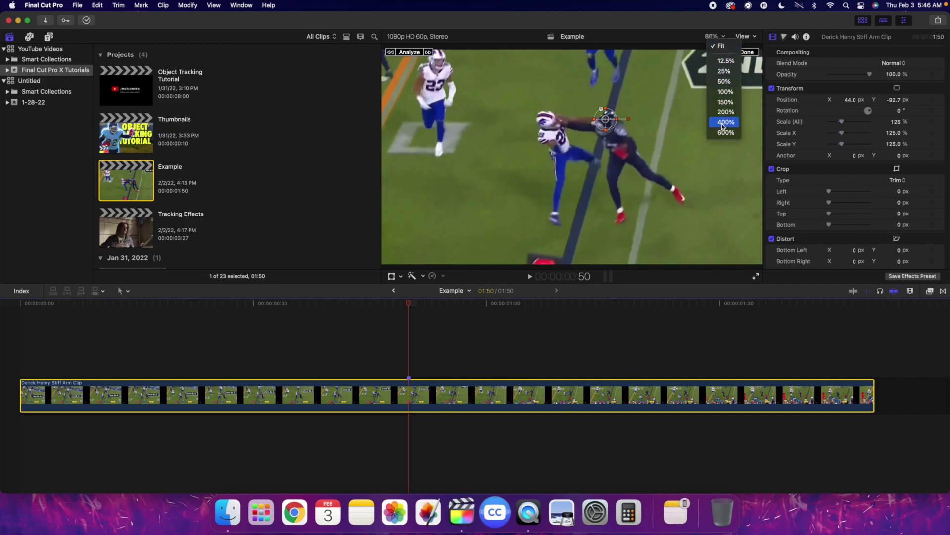
Refit the tracking region around the ball carrier's helmet at frame 50 using 400% zoom, and analyze the movement forward from there.
click(726, 122)
drag(744, 158, 741, 155)
drag(643, 102, 651, 118)
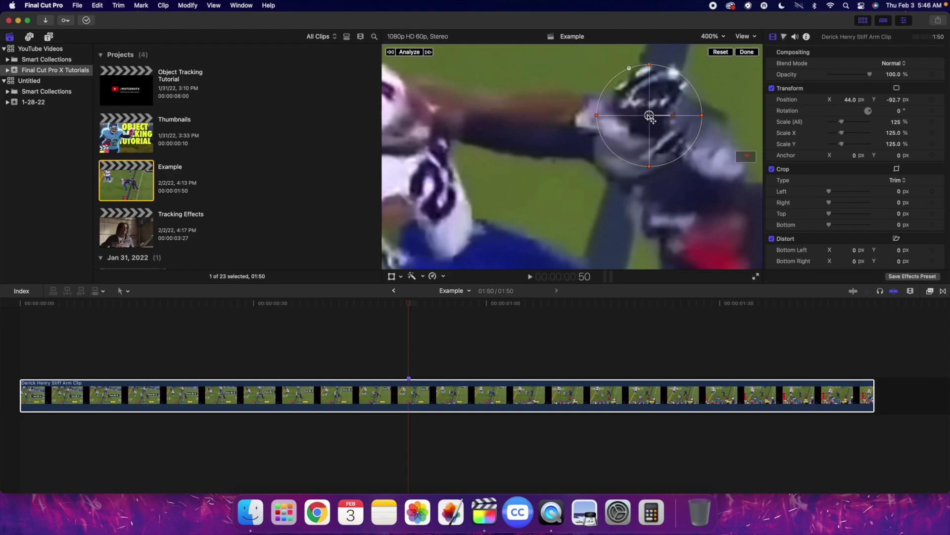
drag(650, 64, 649, 60)
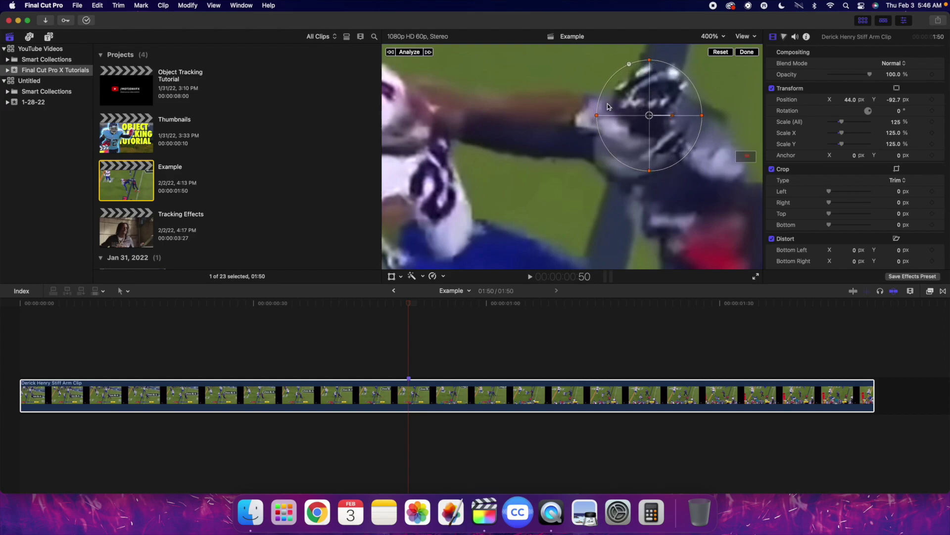
mouse_move(597, 115)
mouse_down()
mouse_move(589, 116)
mouse_move(598, 116)
mouse_up()
click(708, 36)
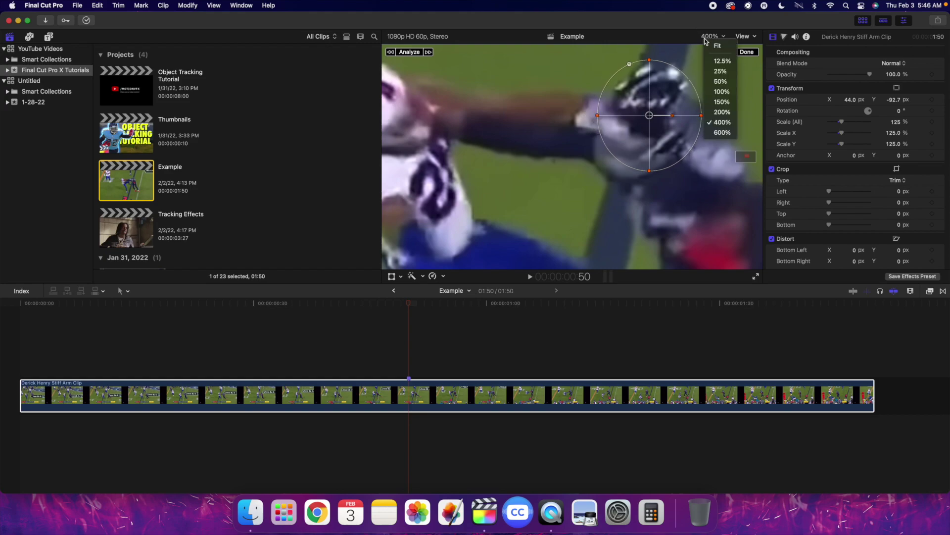
click(712, 45)
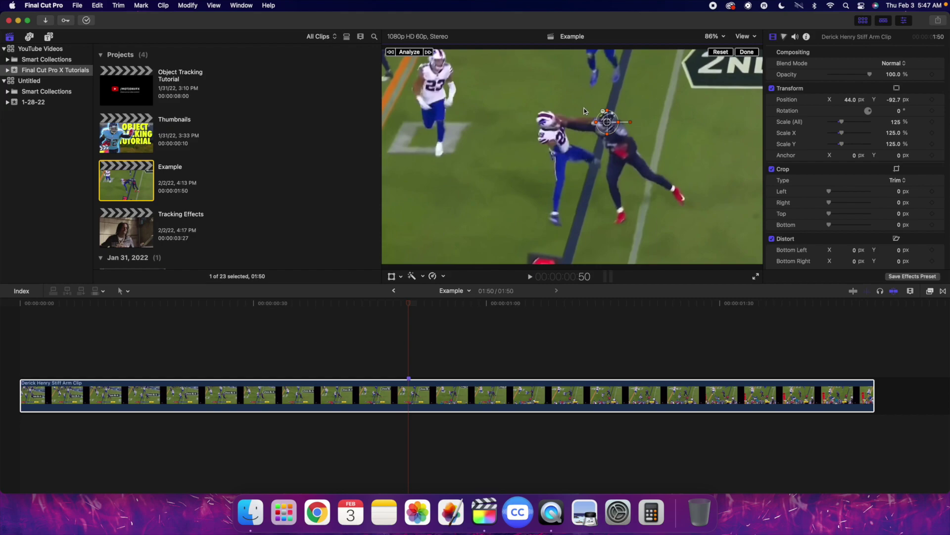
click(428, 52)
Play the stiff arm clip from its start to check the corrected helmet track, and finish editing the tracker.
click(14, 362)
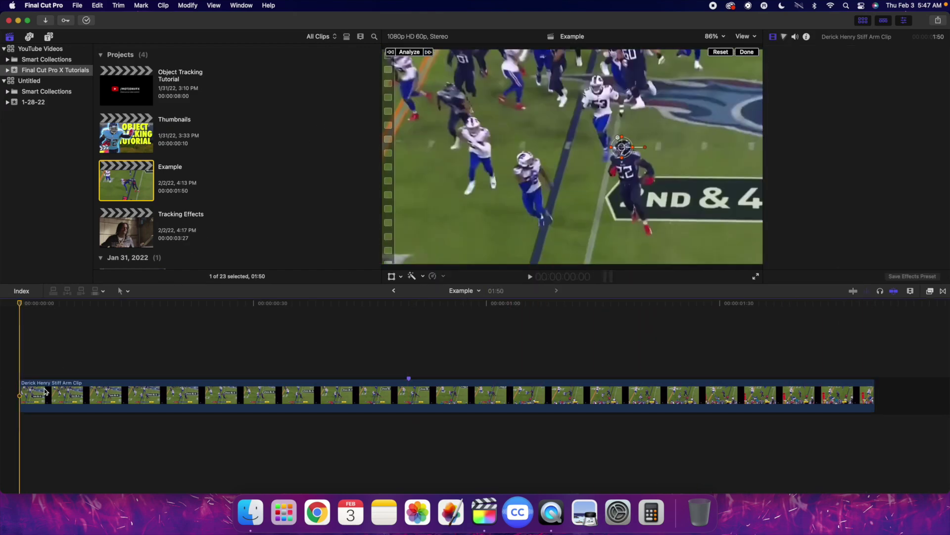
click(44, 391)
key(space)
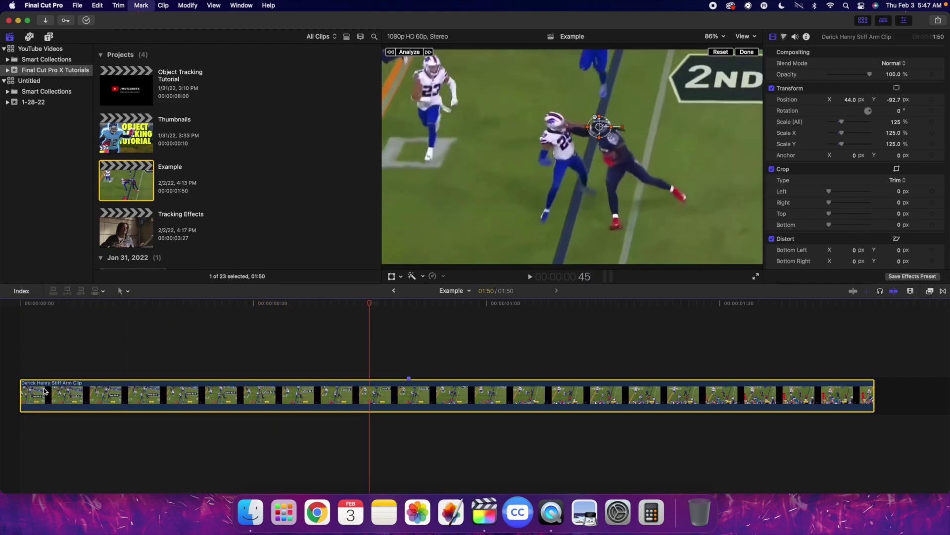
key(j)
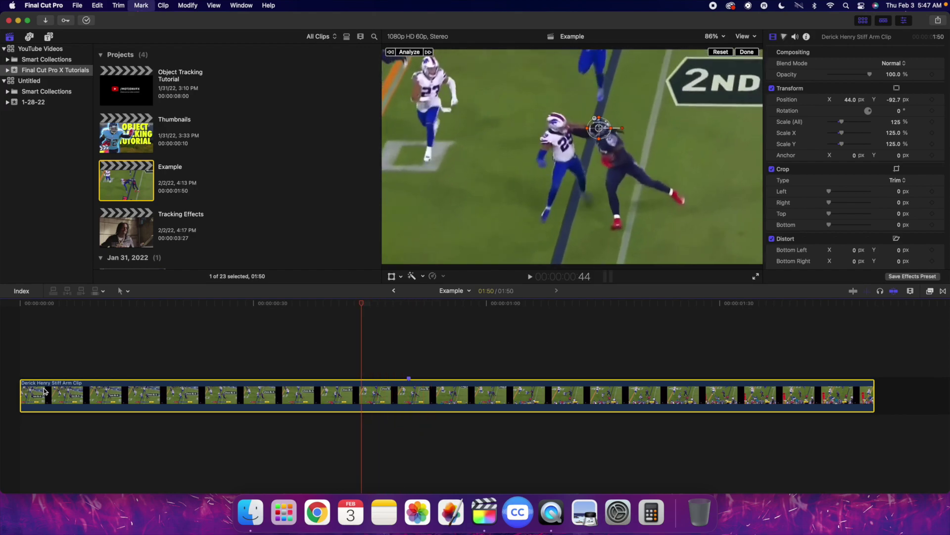
key(space)
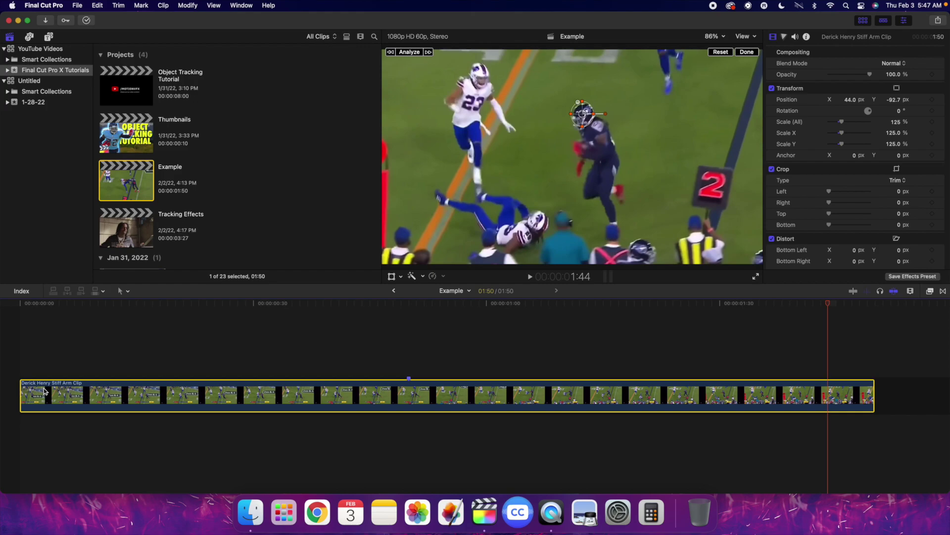
click(748, 52)
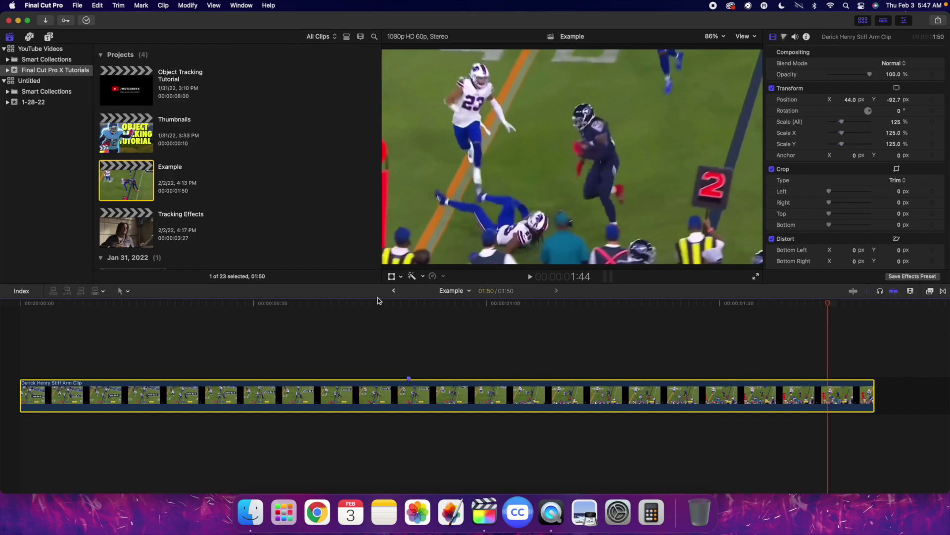
Reopen the clip's object tracker at frame 45 and examine its analysis method options, keeping Automatic.
click(371, 350)
click(370, 384)
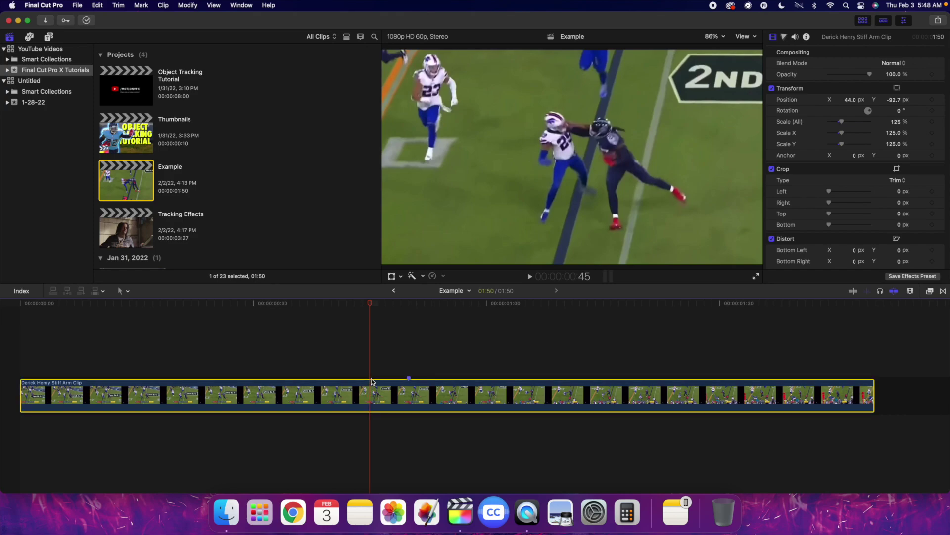
scroll(832, 175, down, 8)
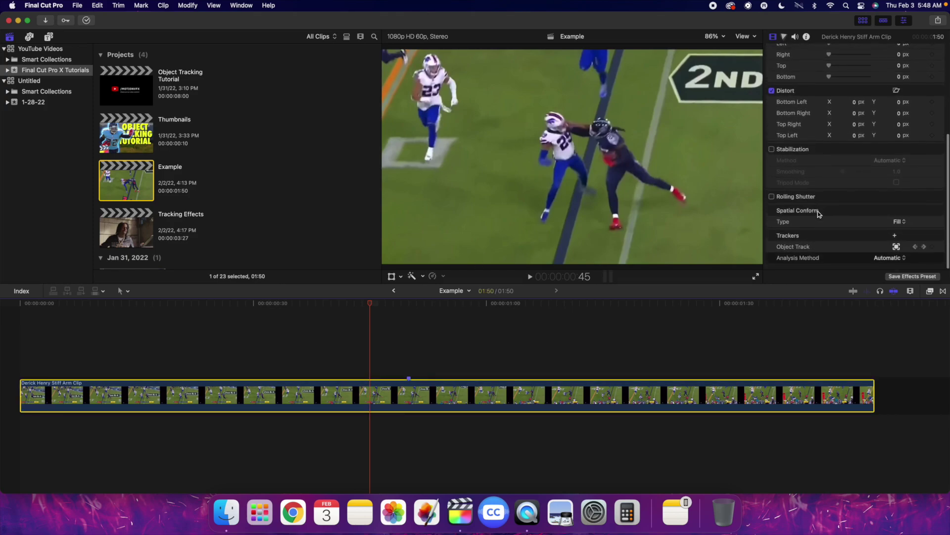
click(825, 253)
click(821, 249)
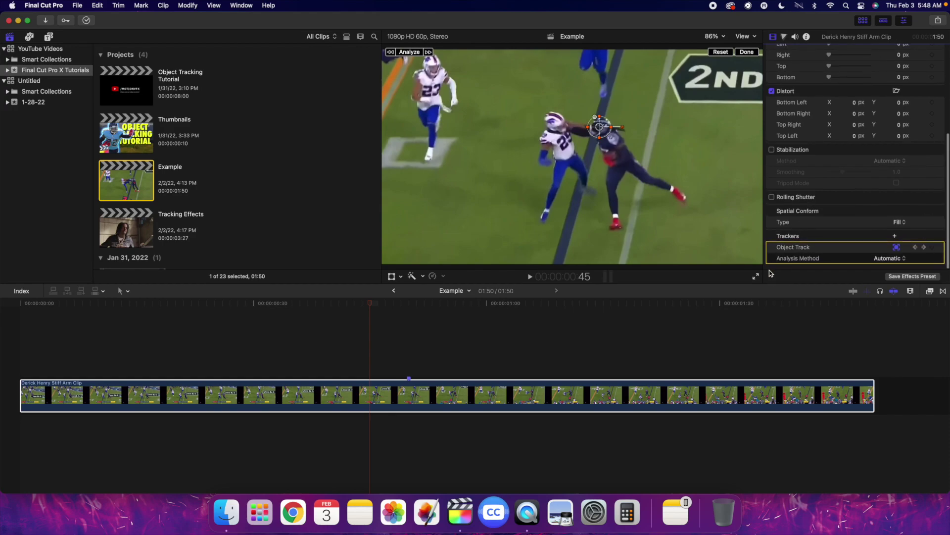
click(884, 259)
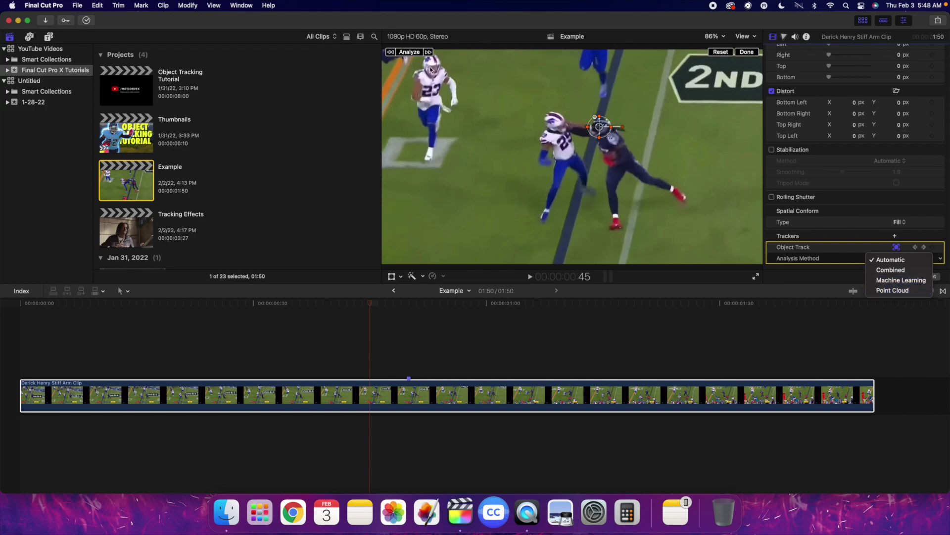
click(839, 236)
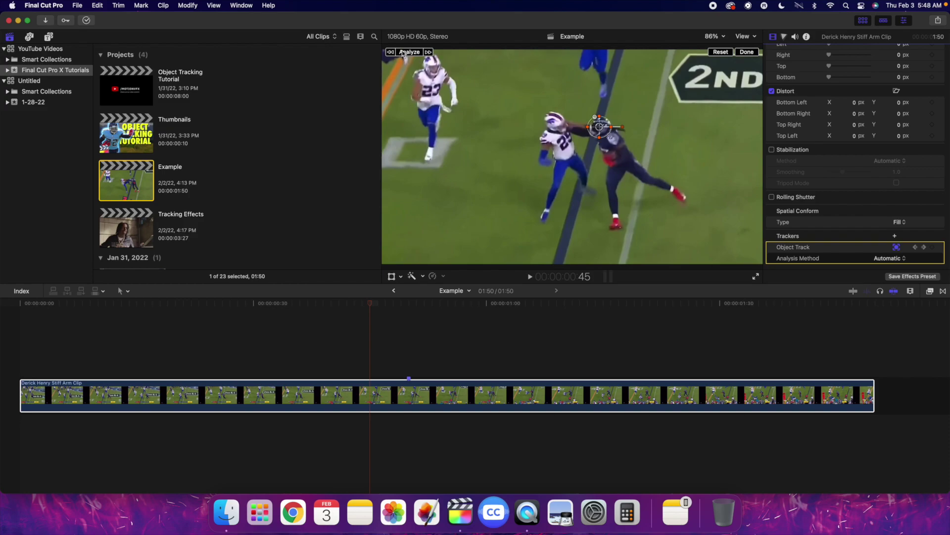
Replay the clip from its start with the tracker displayed, and close the tracker controls.
click(10, 336)
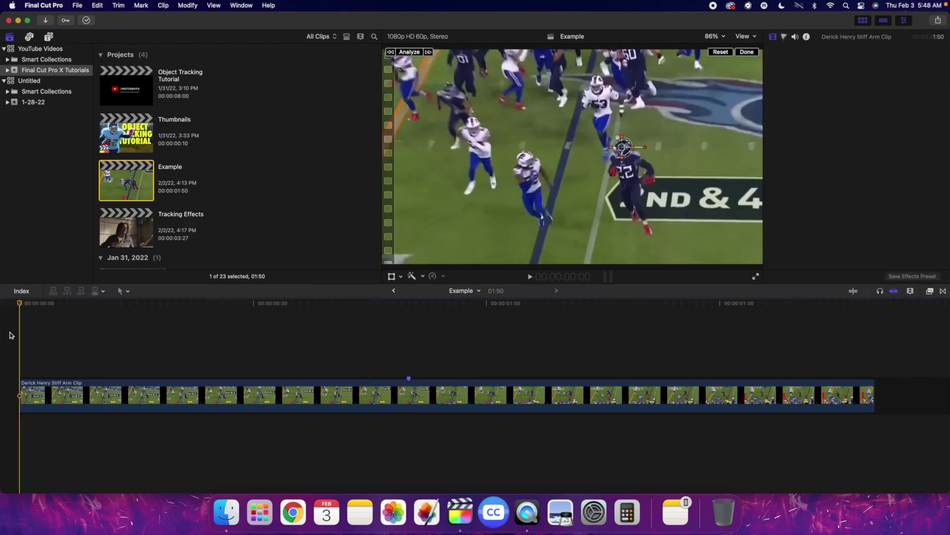
click(83, 397)
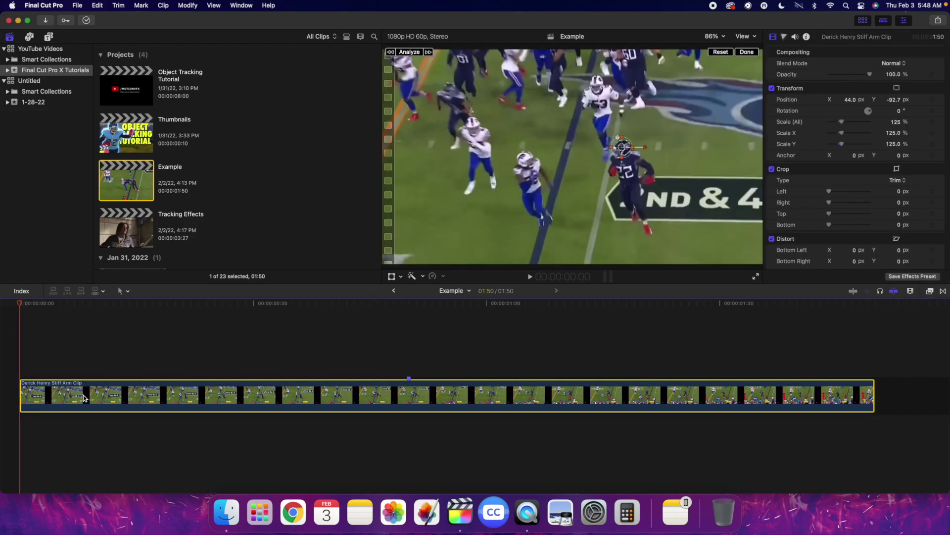
key(space)
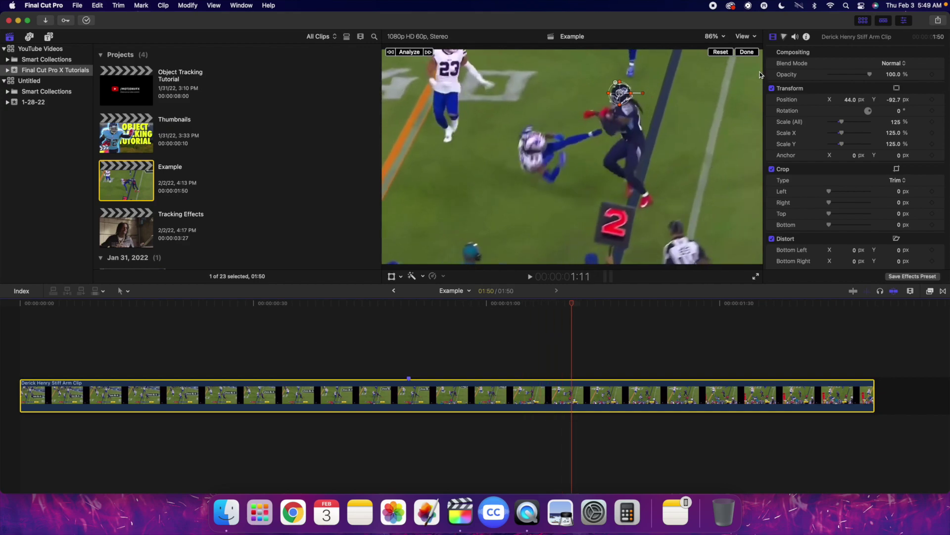
click(747, 53)
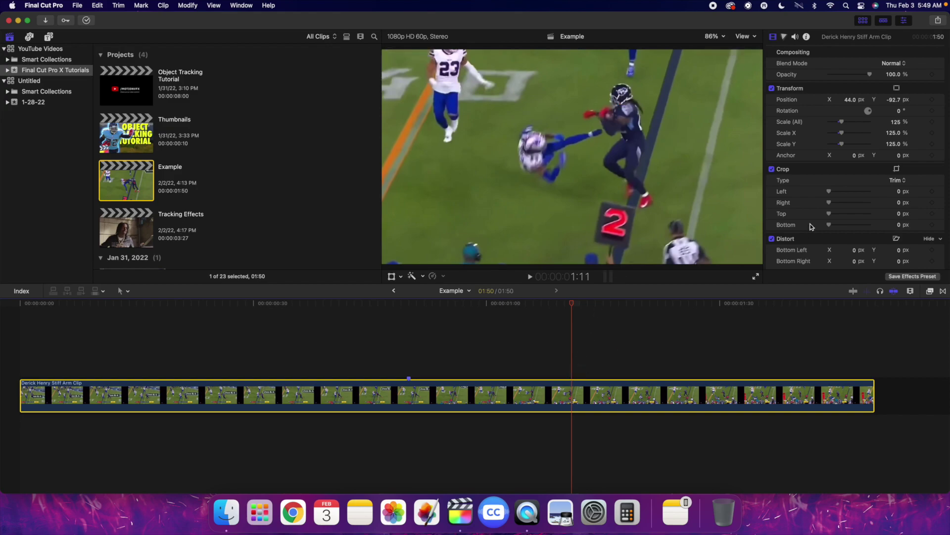
Rename the stiff arm clip's object tracker as Derick Henry and close the tracker controls.
scroll(849, 205, down, 6)
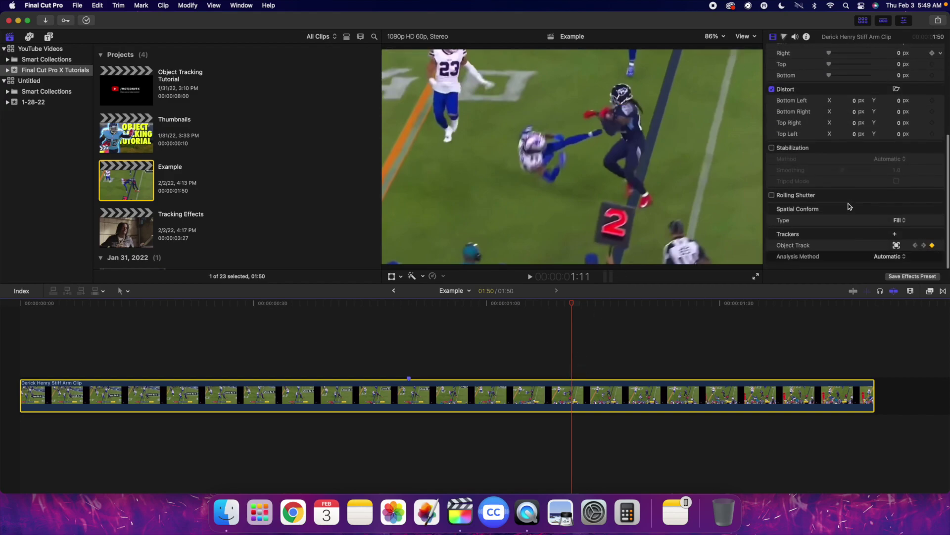
click(788, 248)
click(789, 248)
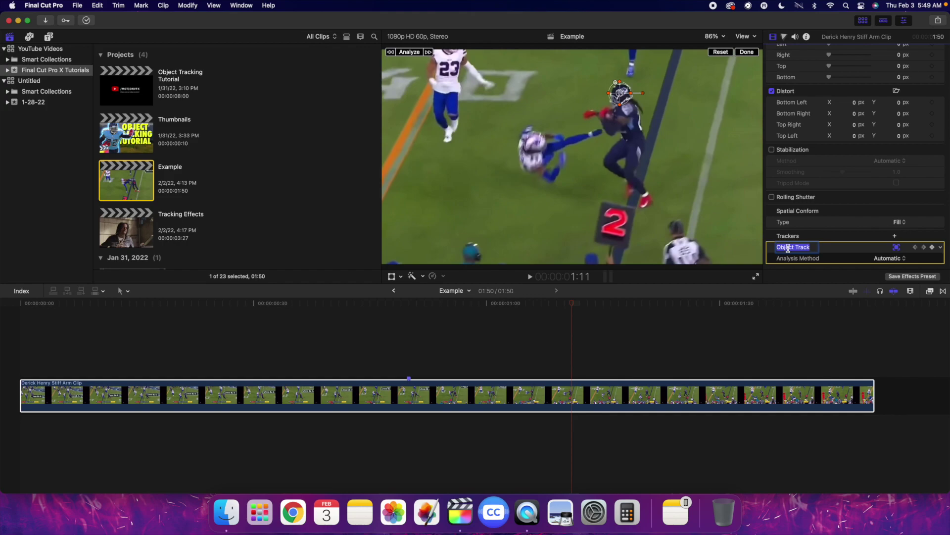
text(De)
key(Return)
click(747, 52)
Connect the Cincinnati Bengals Logo above the start of the stiff arm clip and trim it to the clip's end at 1:50.
click(19, 358)
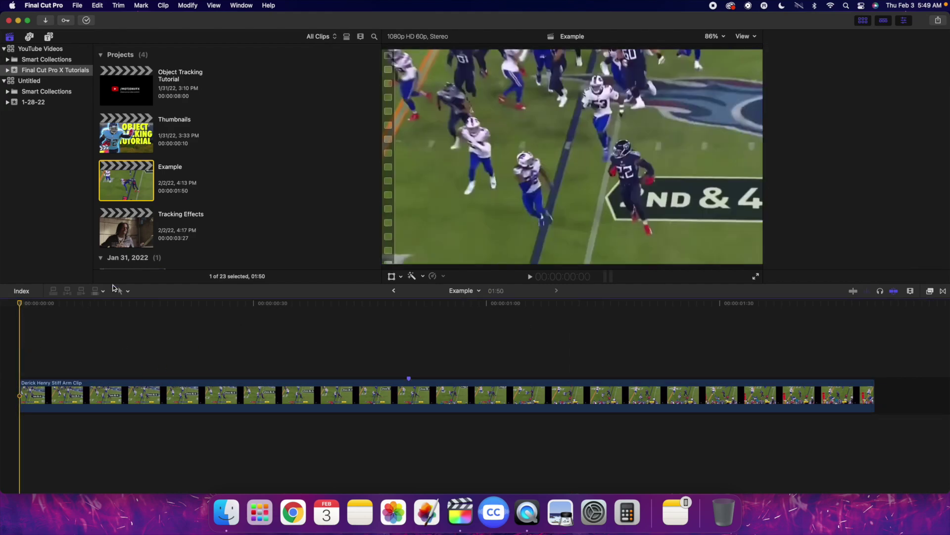
key(cmd+4)
scroll(188, 228, down, 10)
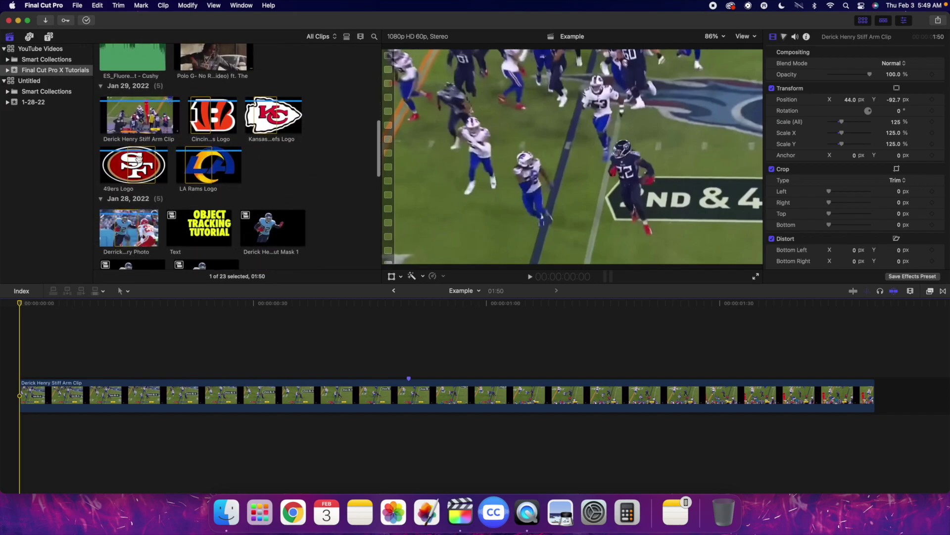
click(201, 117)
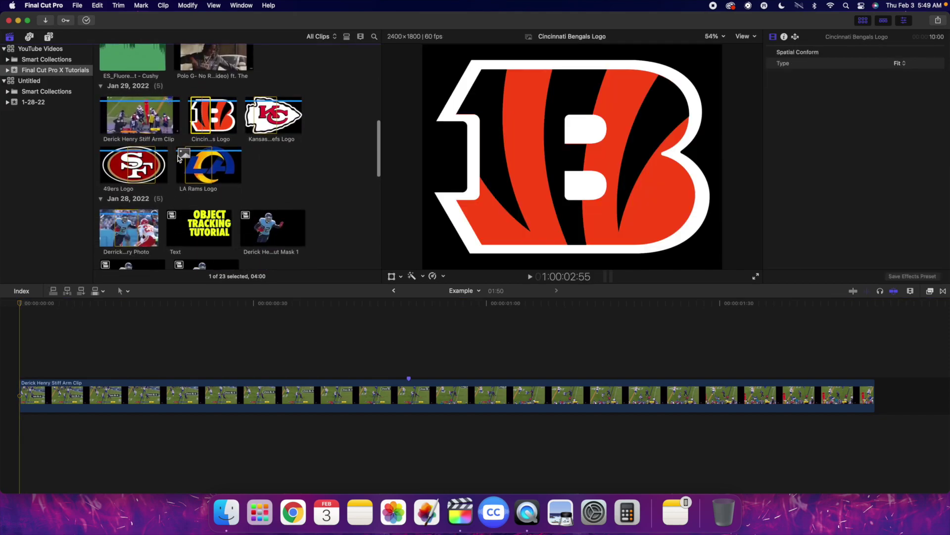
key(q)
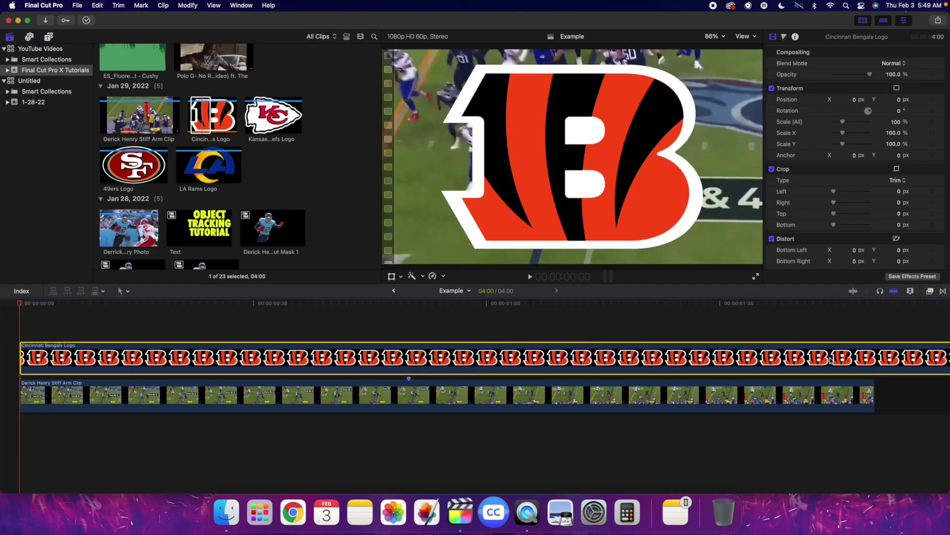
click(875, 344)
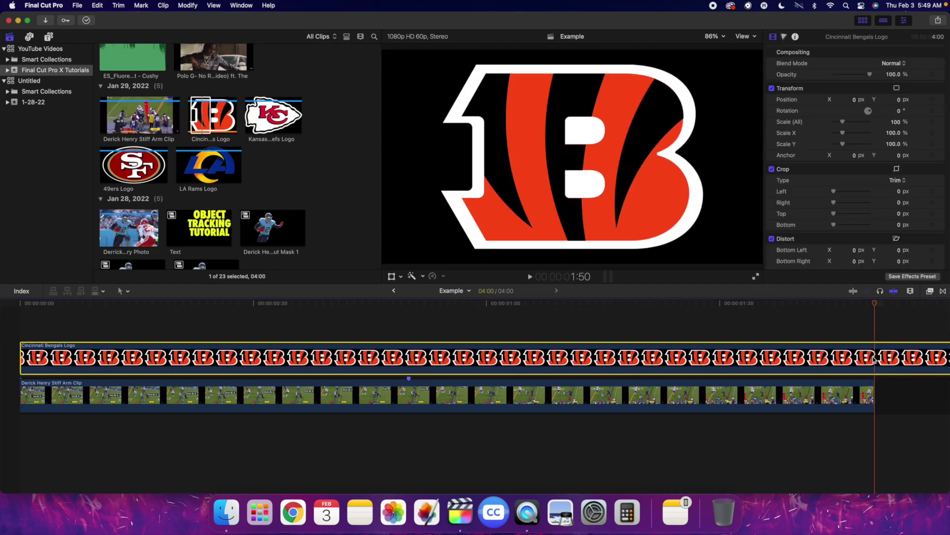
key(alt+])
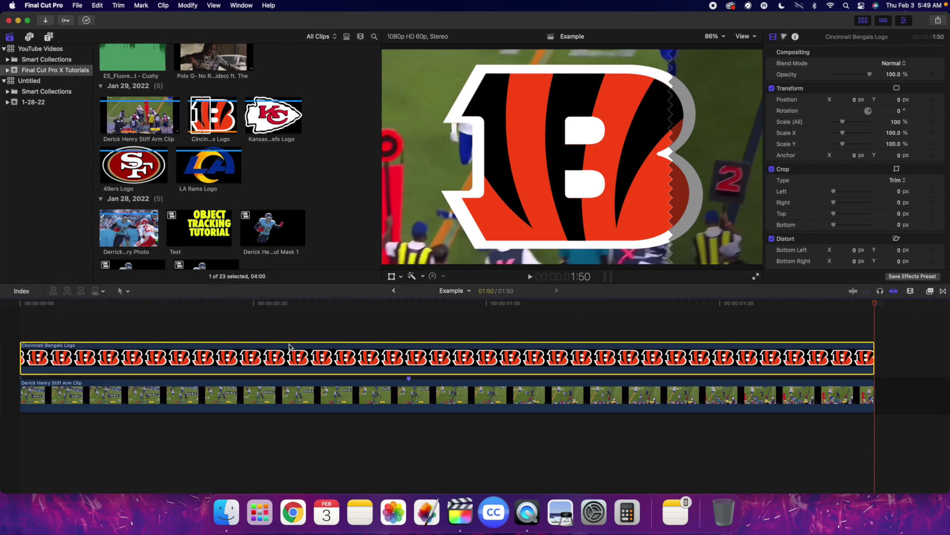
Link the Cincinnati Bengals Logo's transform to the Derick Henry tracker near the start of the stiff arm clip.
click(55, 333)
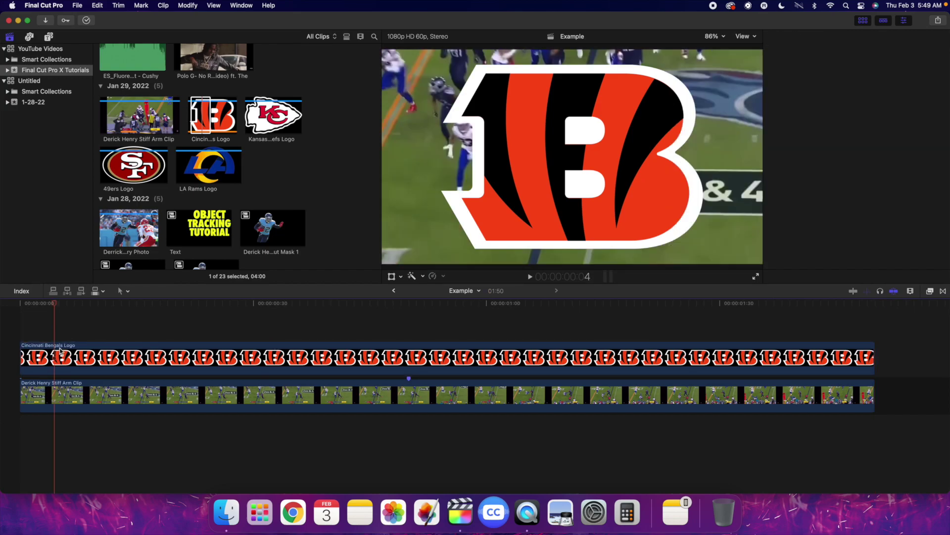
click(61, 349)
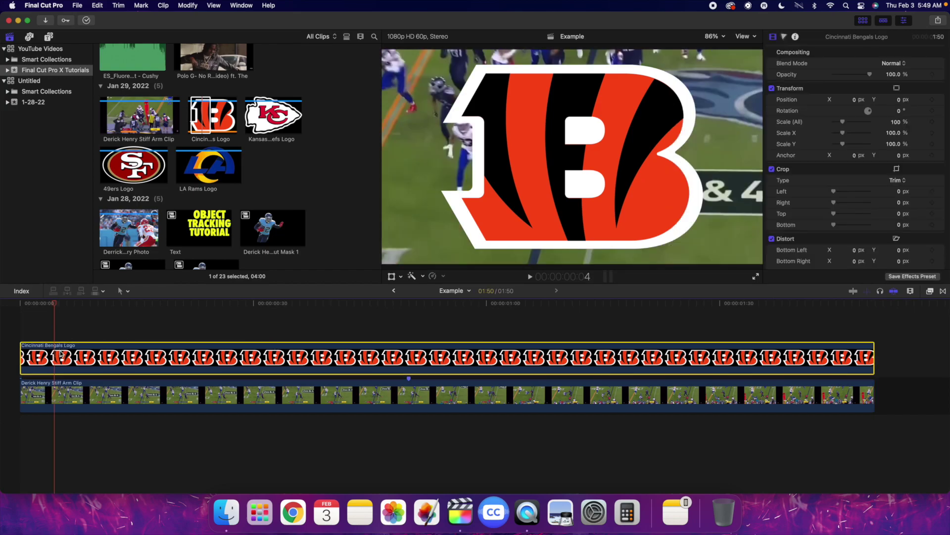
click(391, 276)
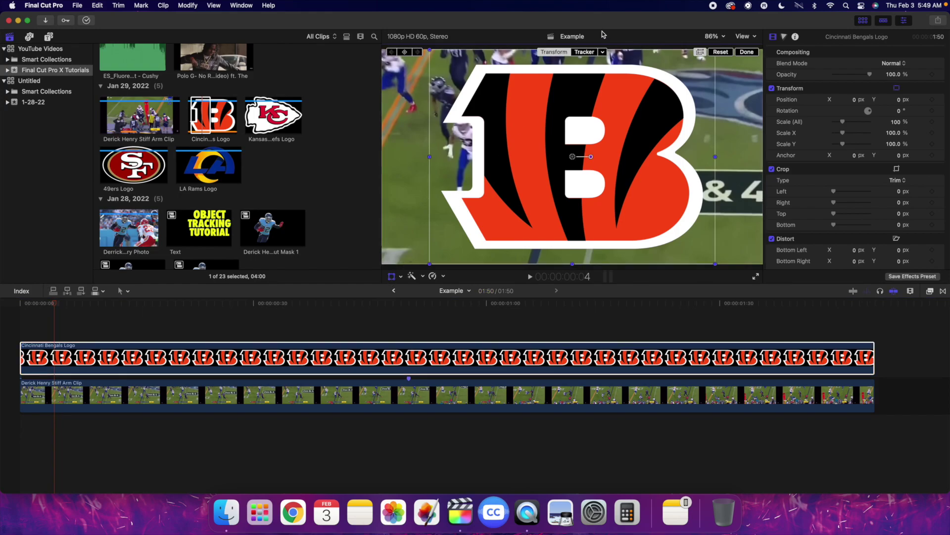
click(603, 52)
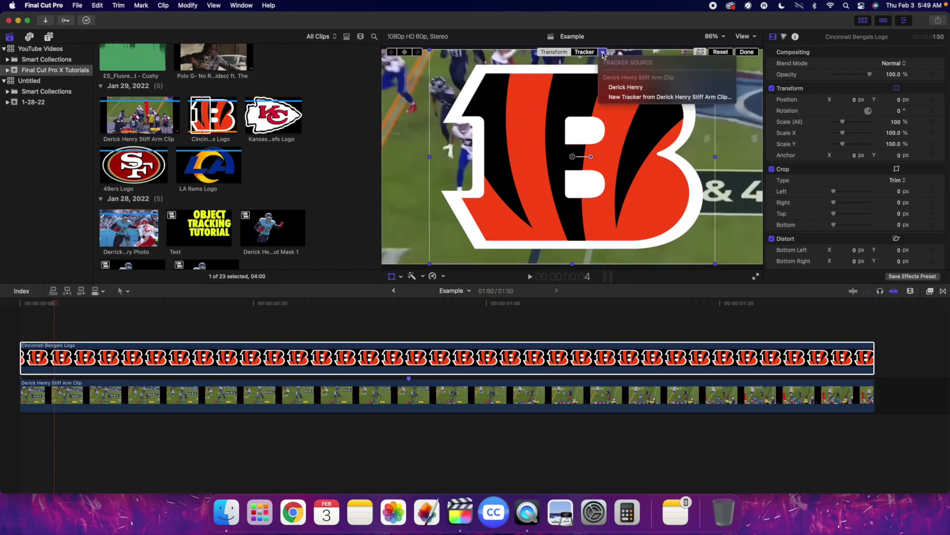
click(617, 88)
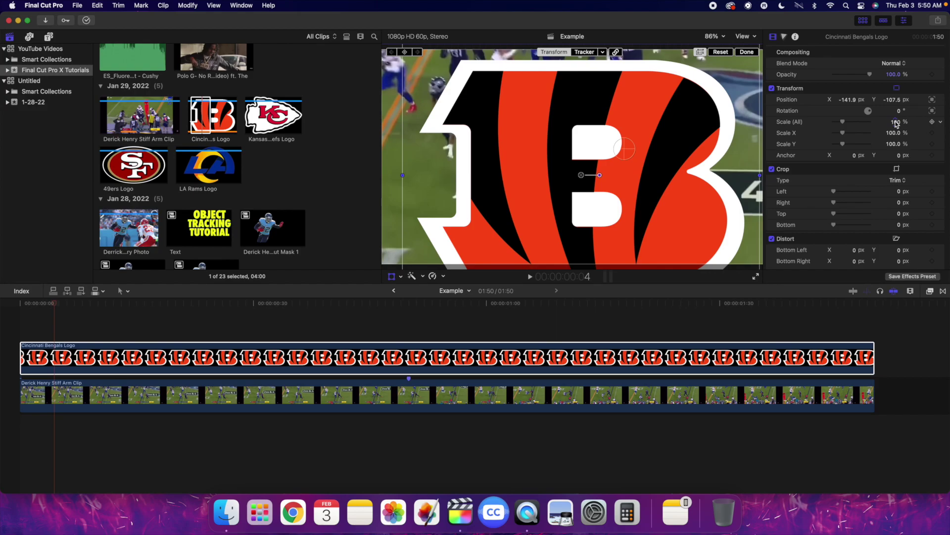
Scale the logo to 15% and place it over the tracked helmet at about X 30.4, Y -3.5 px, closing the transform controls.
drag(896, 122, 896, 122)
drag(583, 175, 626, 151)
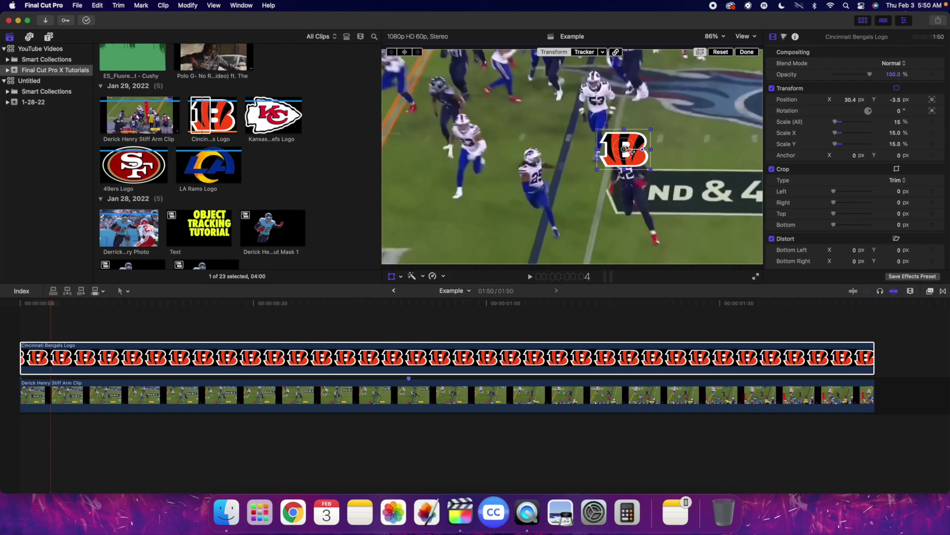
click(747, 52)
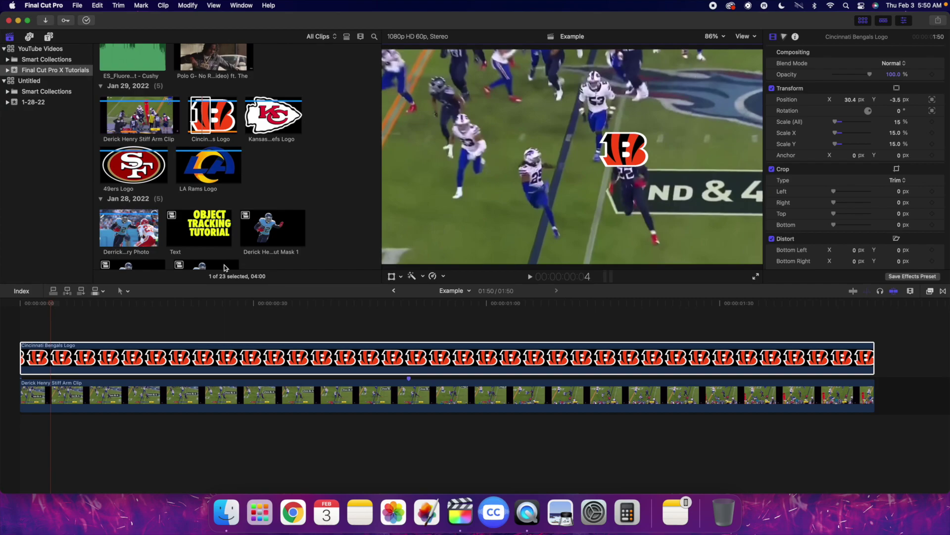
Play the Example project repeatedly from its start to check how the logo follows the helmet, and select the project in the browser.
click(23, 330)
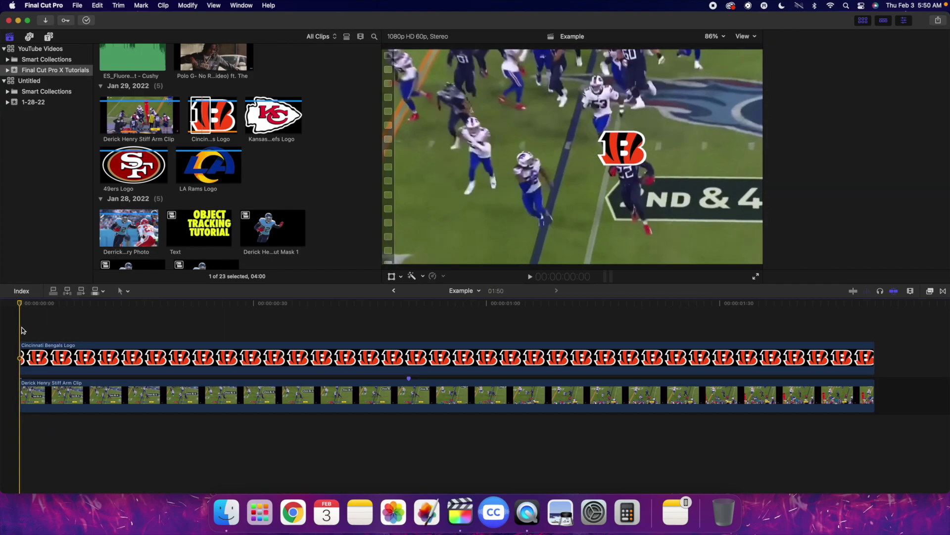
key(space)
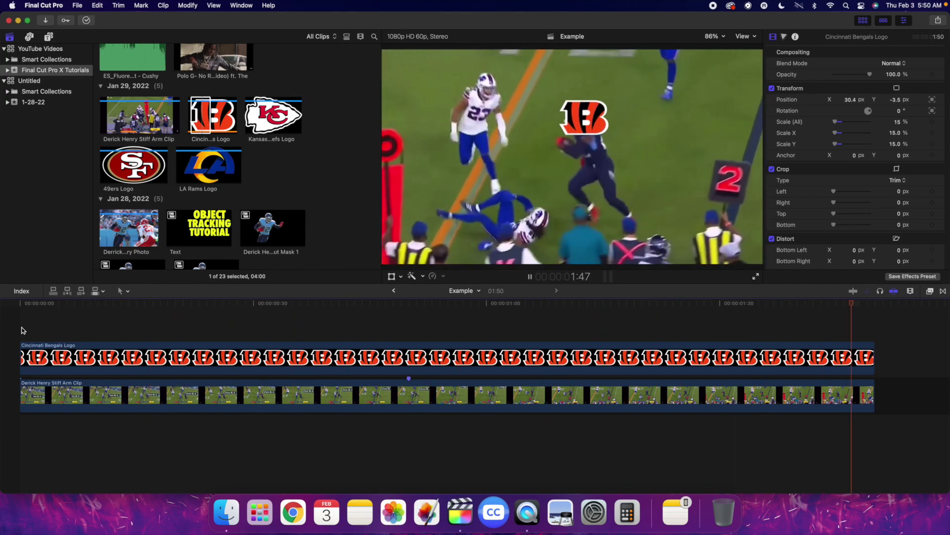
click(21, 331)
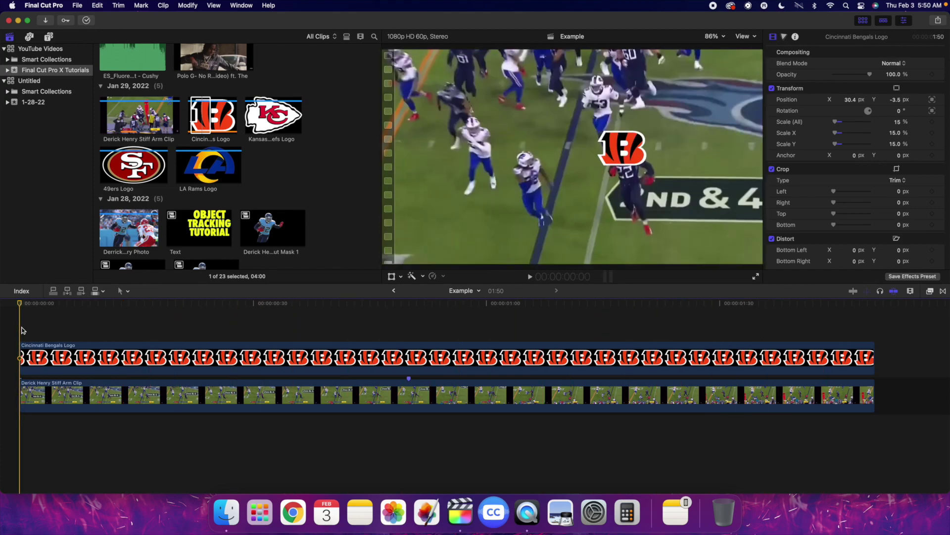
key(space)
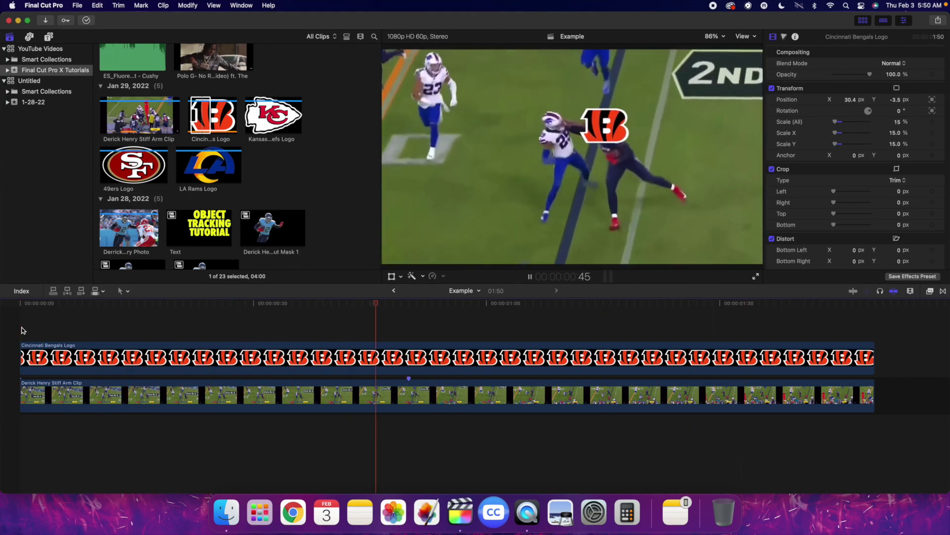
key(space)
key(Home)
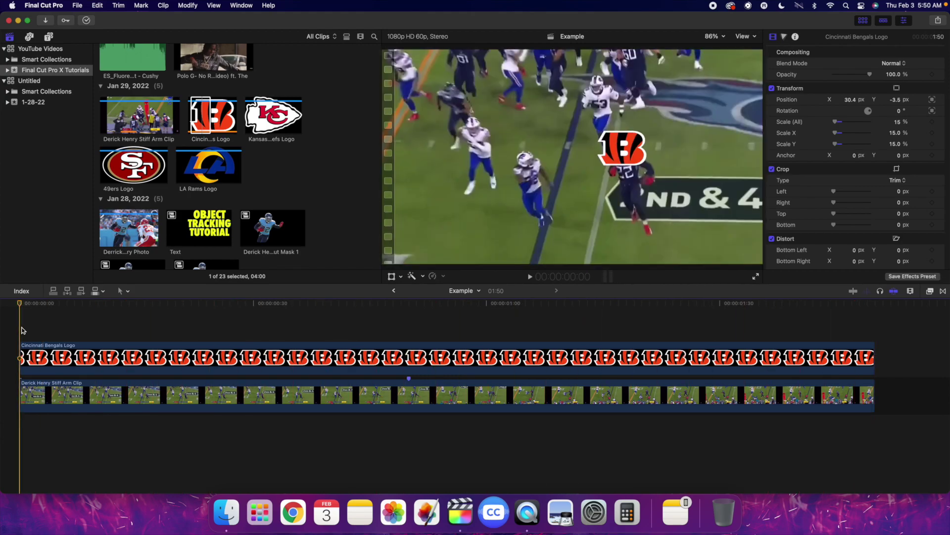
key(space)
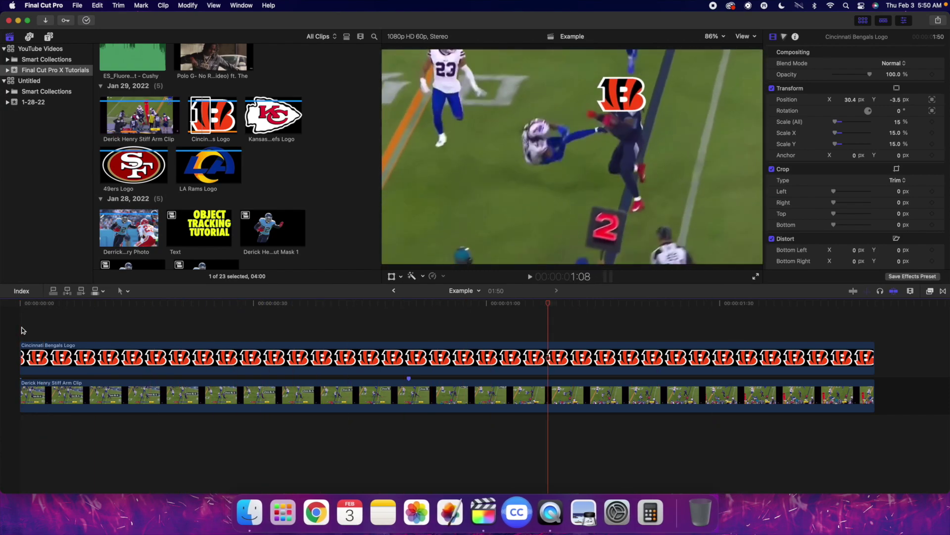
key(space)
key(Home)
key(space)
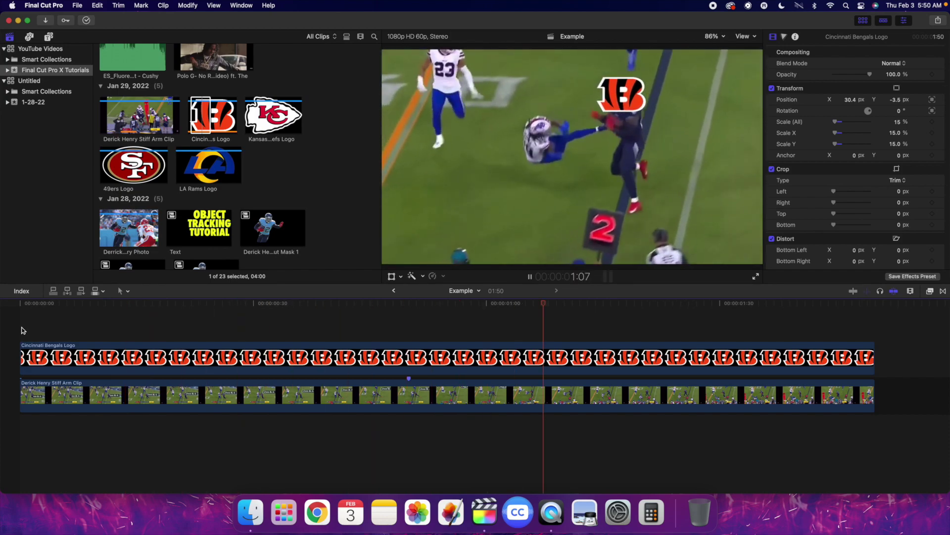
key(space)
key(Home)
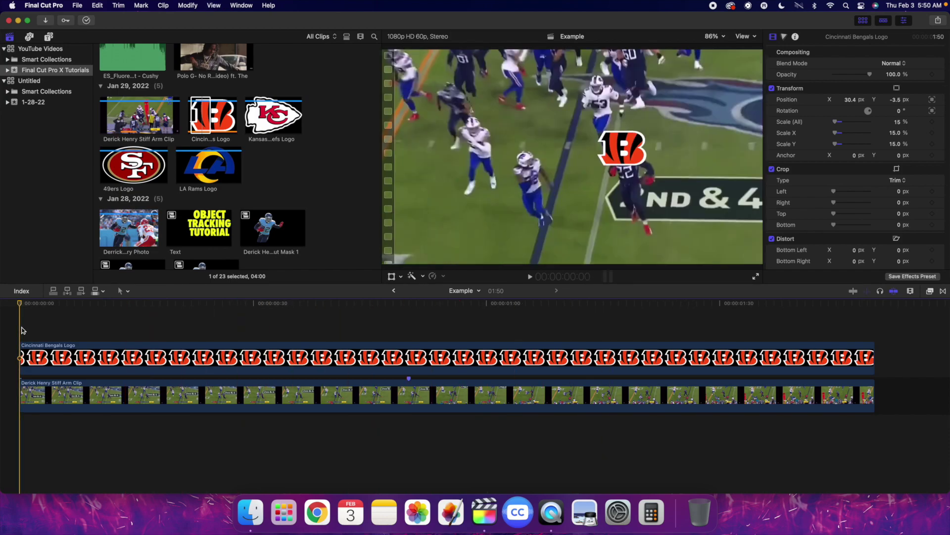
key(space)
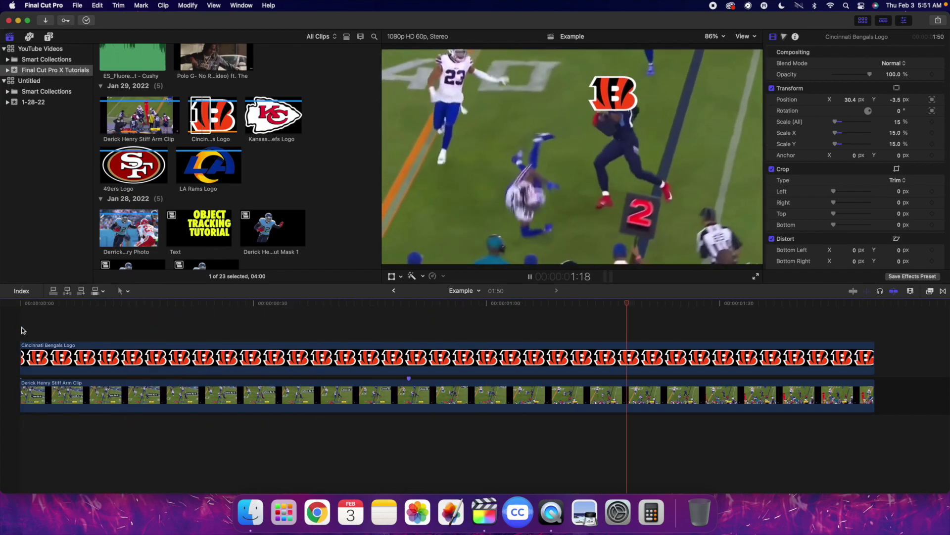
key(space)
key(Home)
scroll(218, 159, up, 5)
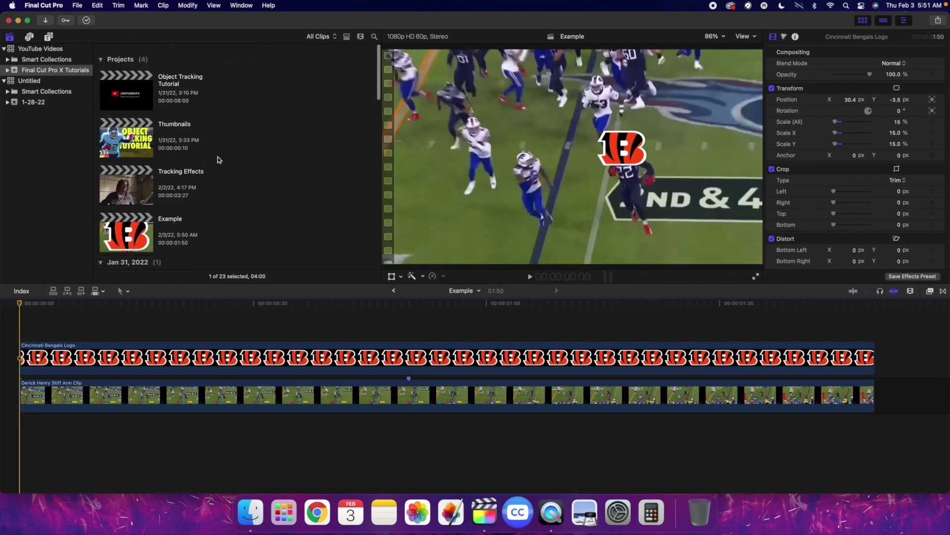
click(136, 225)
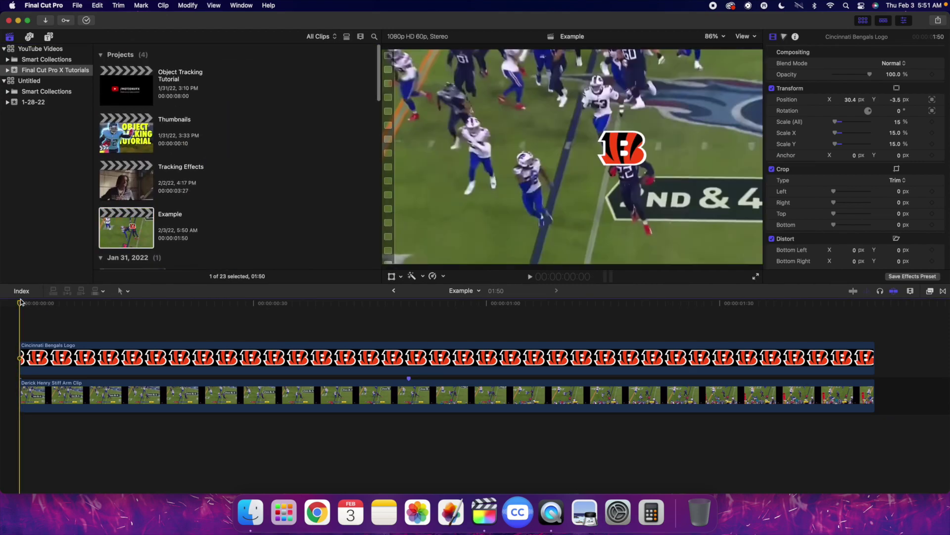
Turn off the tracker's Rotation for the Cincinnati Bengals Logo's transform, keeping its Position tracked.
click(157, 328)
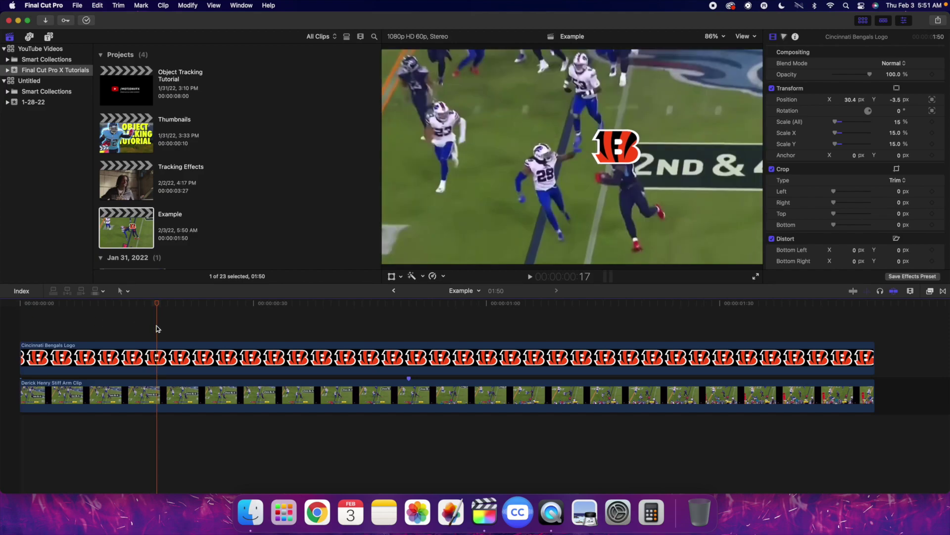
click(166, 386)
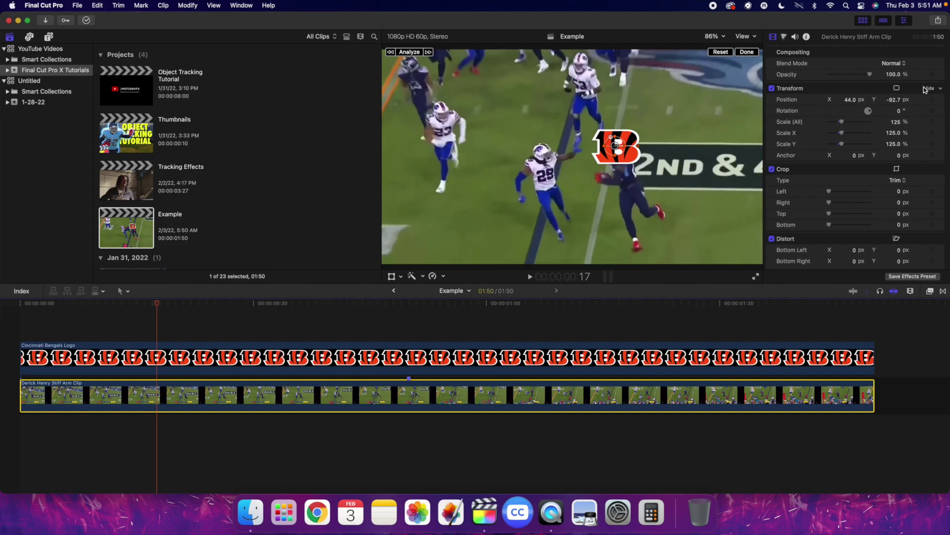
click(240, 353)
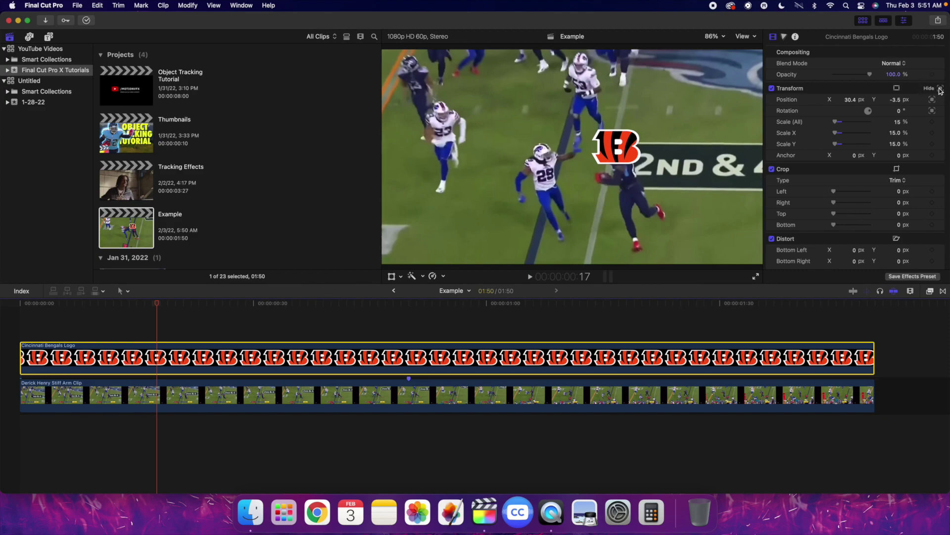
click(941, 90)
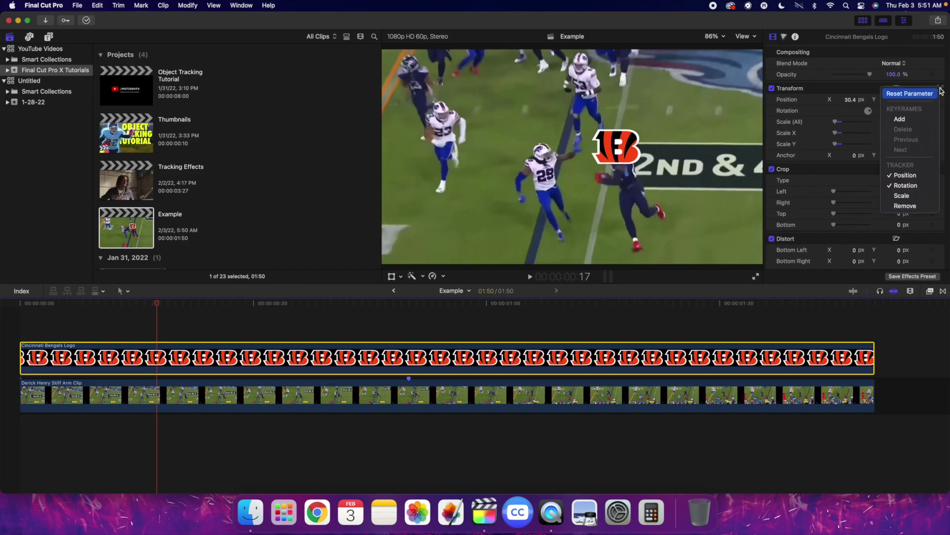
click(900, 188)
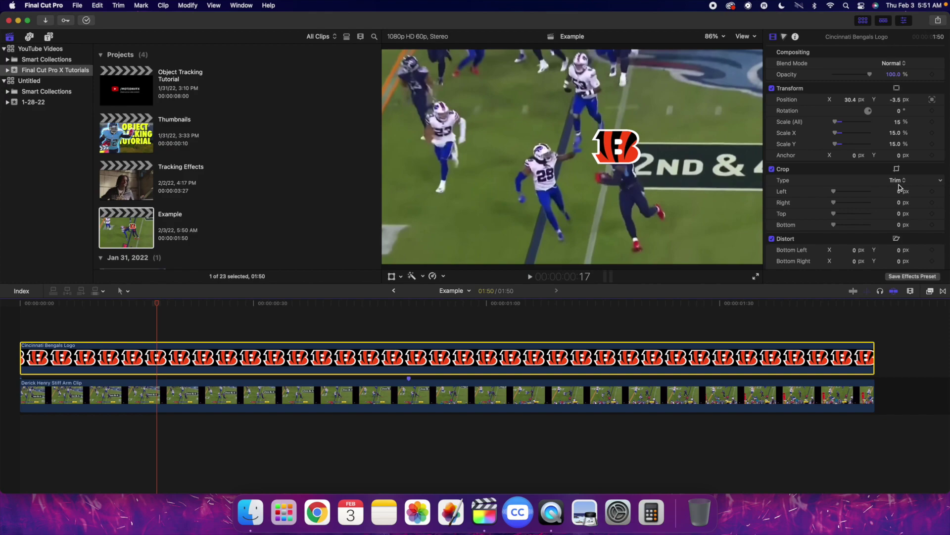
Replay the Example project from its start several times to check the logo's movement with rotation tracking off.
click(17, 326)
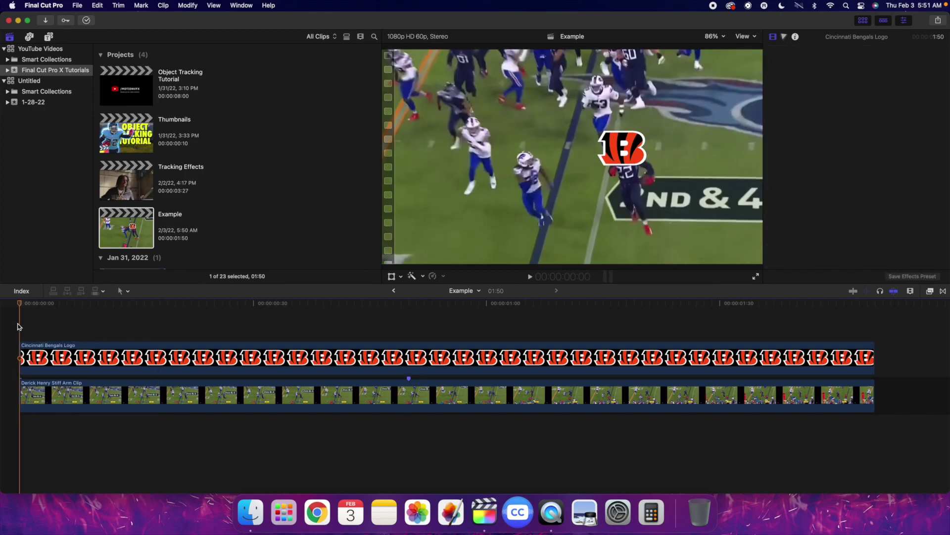
key(space)
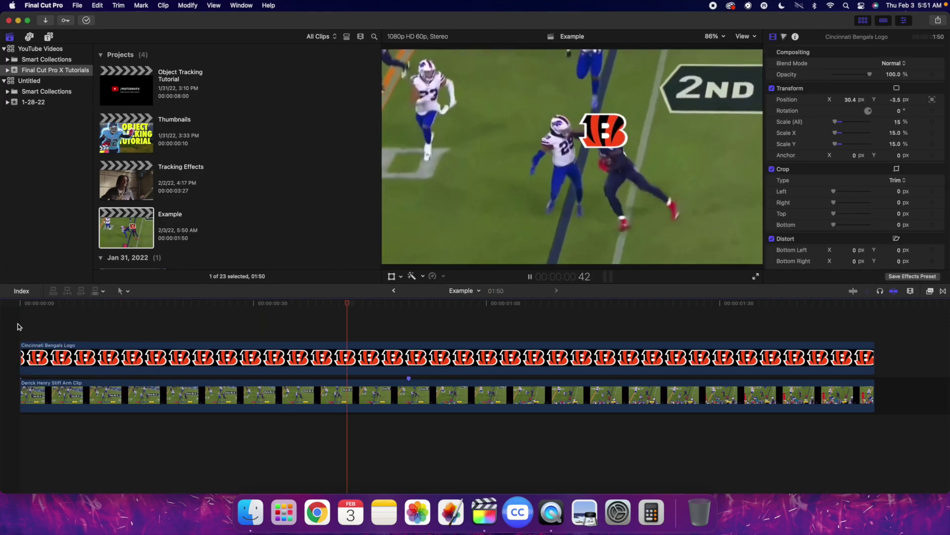
key(space)
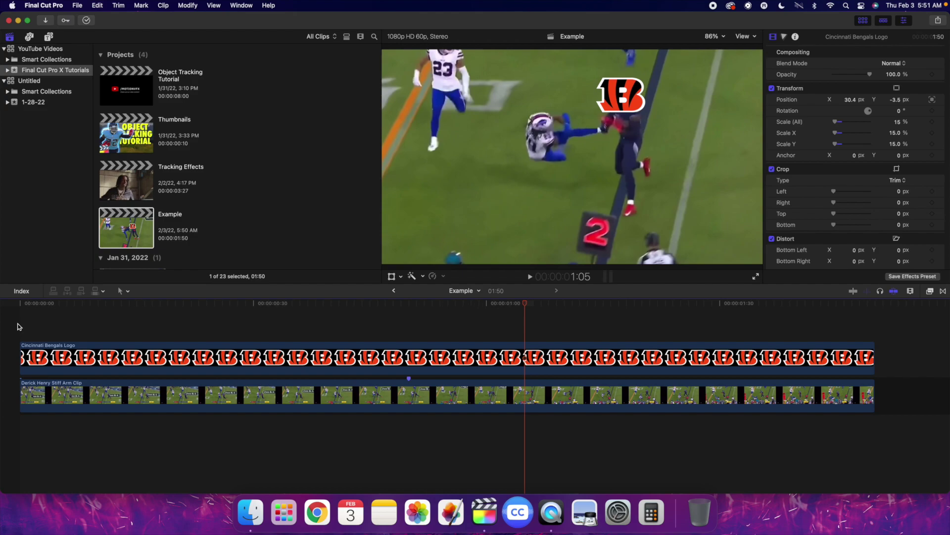
key(Home)
key(space)
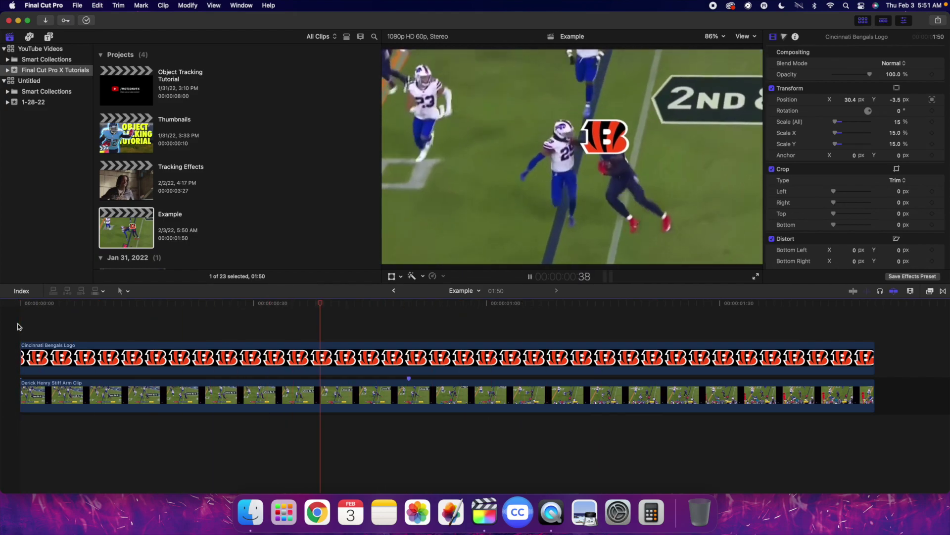
key(space)
key(Home)
key(space)
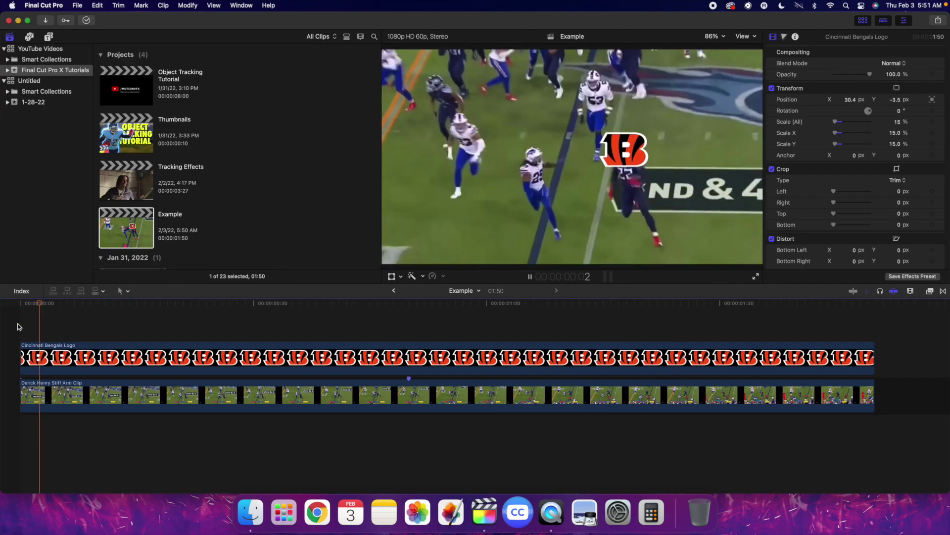
key(space)
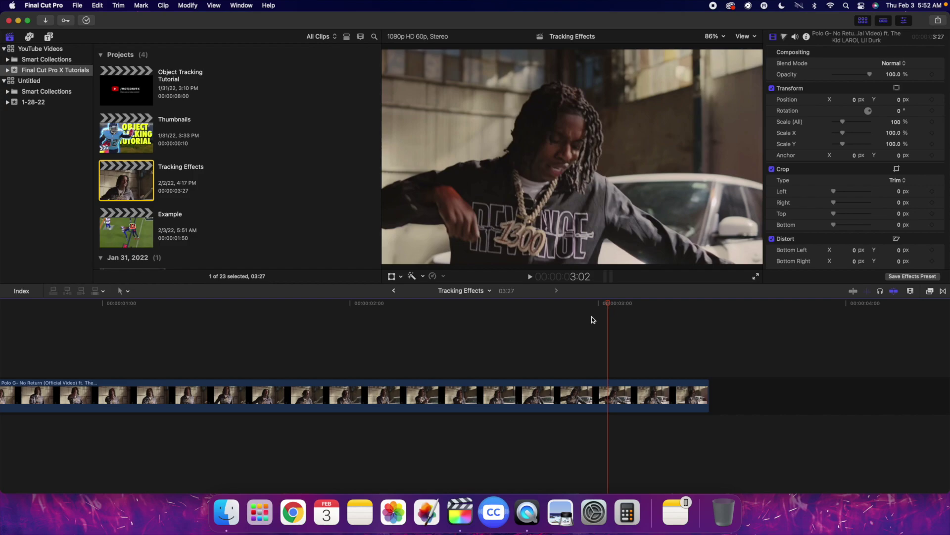
Search the effects for "censor" and apply the Censor effect to the man's detected face at 3:02 in the Tracking Effects clip.
click(603, 389)
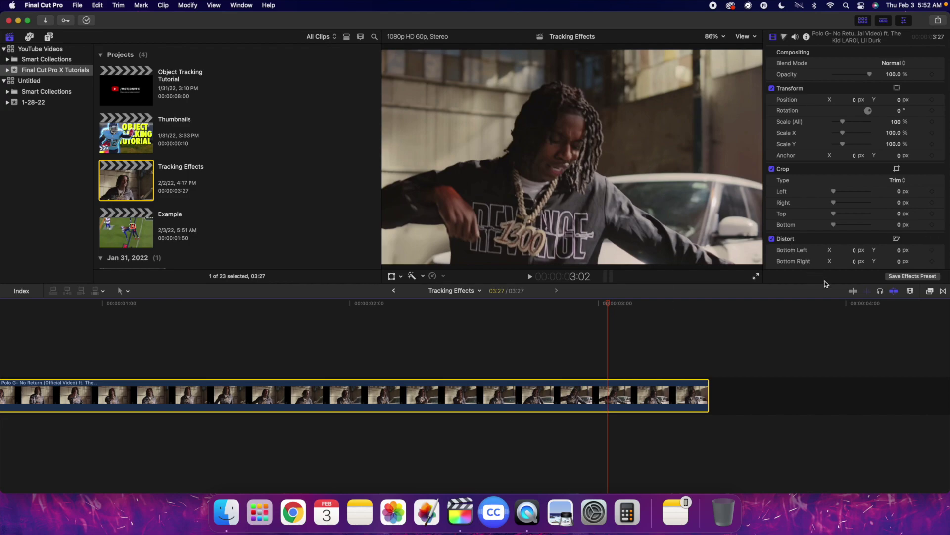
click(930, 291)
click(783, 486)
text(censor)
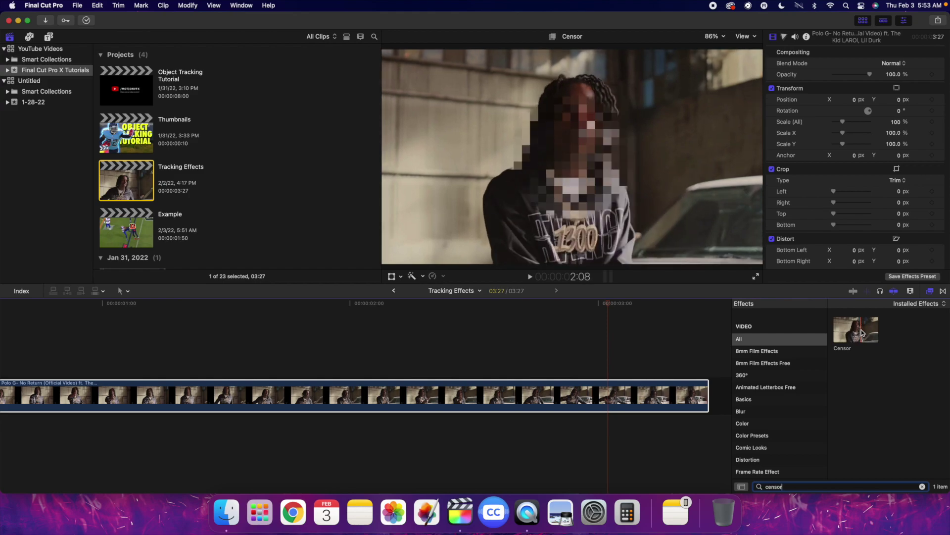
drag(861, 330, 839, 313)
drag(795, 270, 578, 164)
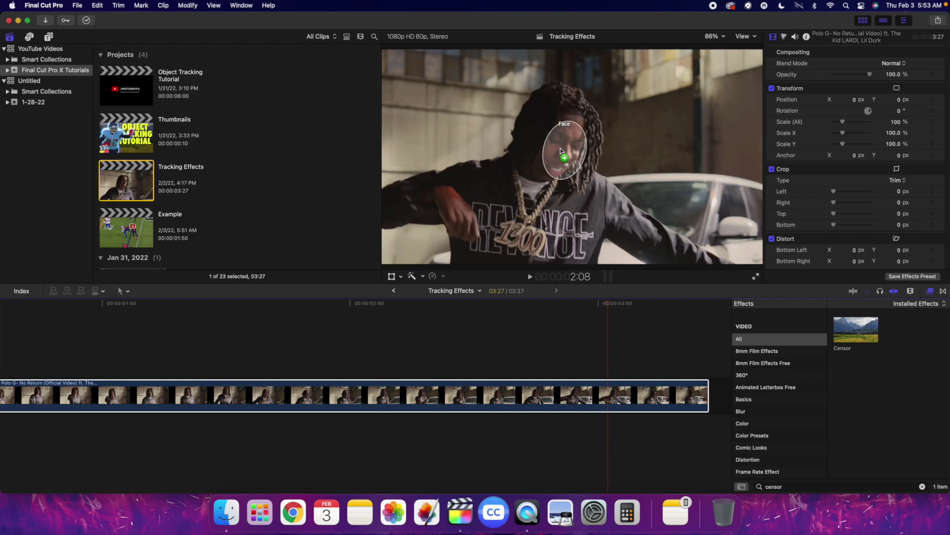
drag(561, 148, 560, 148)
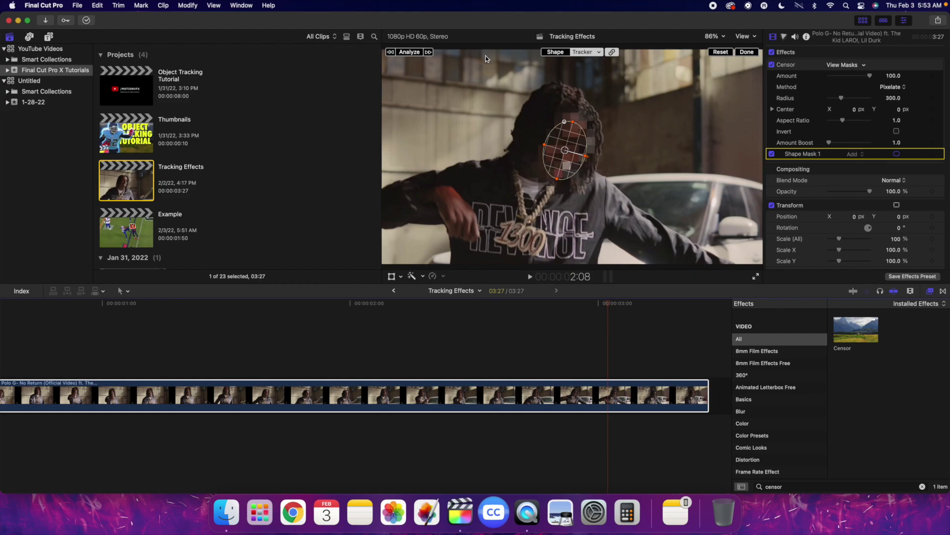
Analyze the Censor effect's face mask through the clip, and return to the clip's start with the effects browser closed.
click(409, 52)
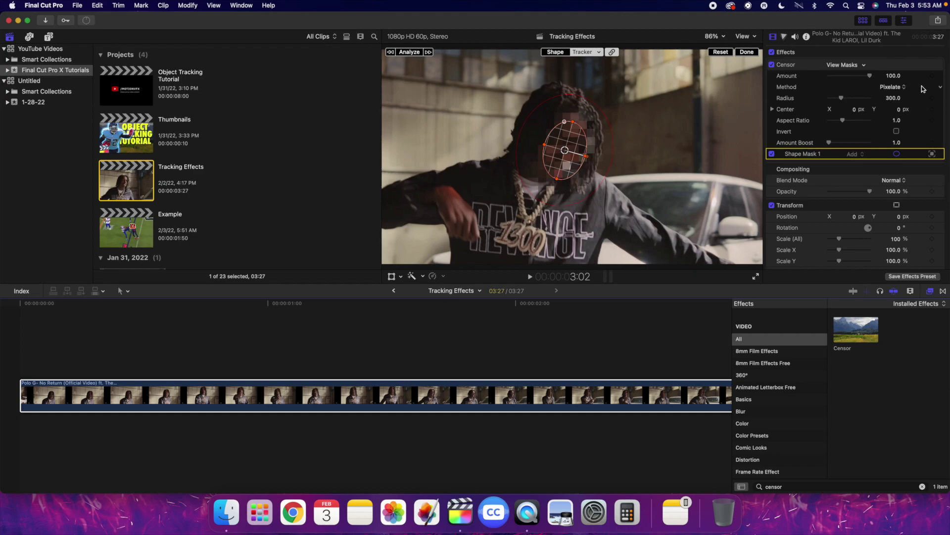
click(930, 293)
click(20, 340)
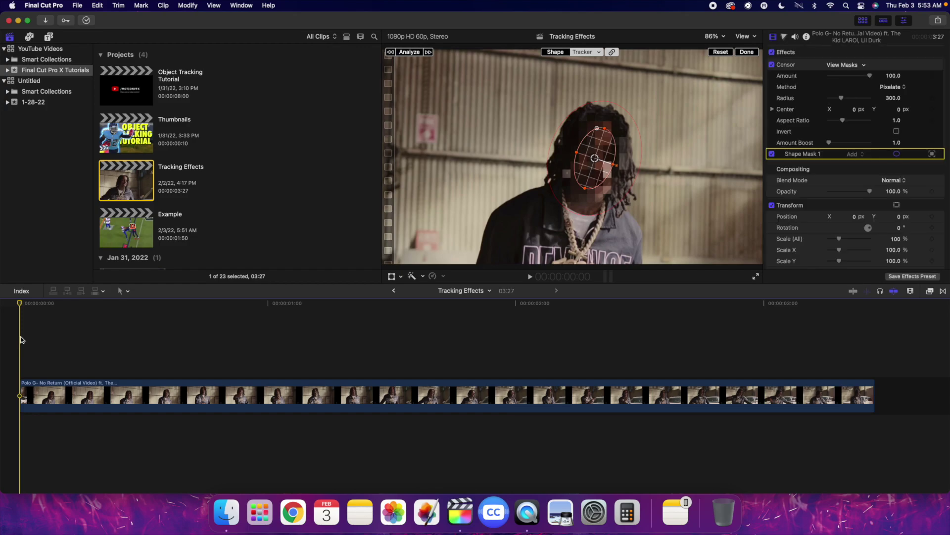
Play the Tracking Effects clip to check how the Censor follows the face, and step back through the frames to 0:51.
key(space)
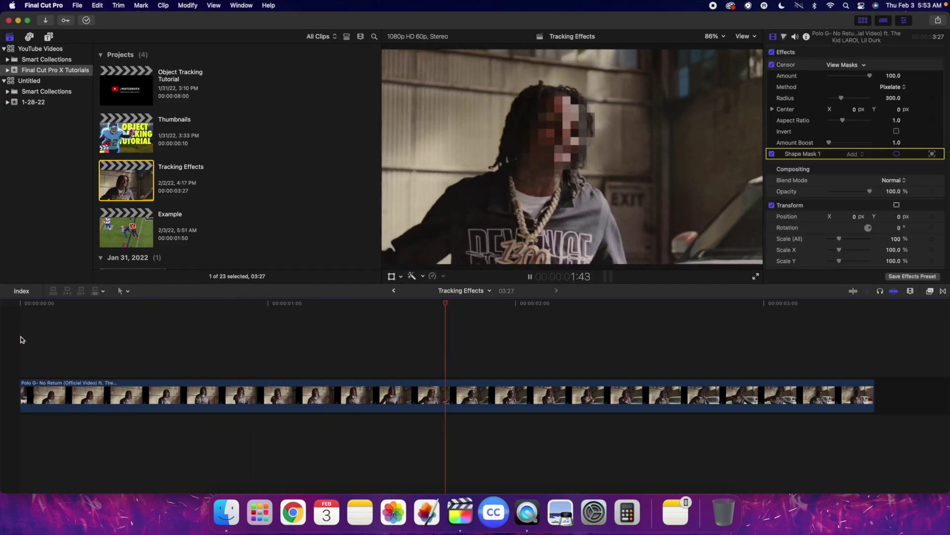
click(21, 339)
key(space)
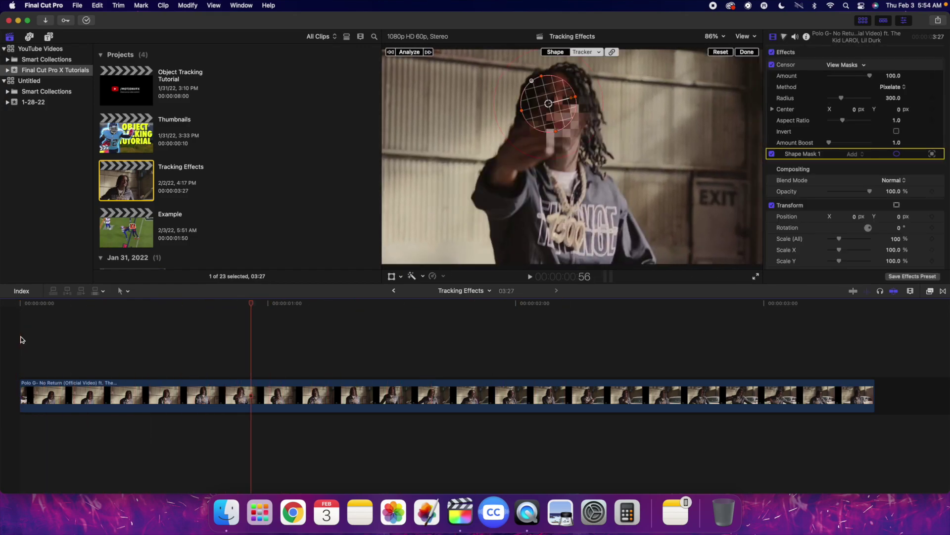
key(Left)
key(Left)
key(Left)
key(Left)
key(Left)
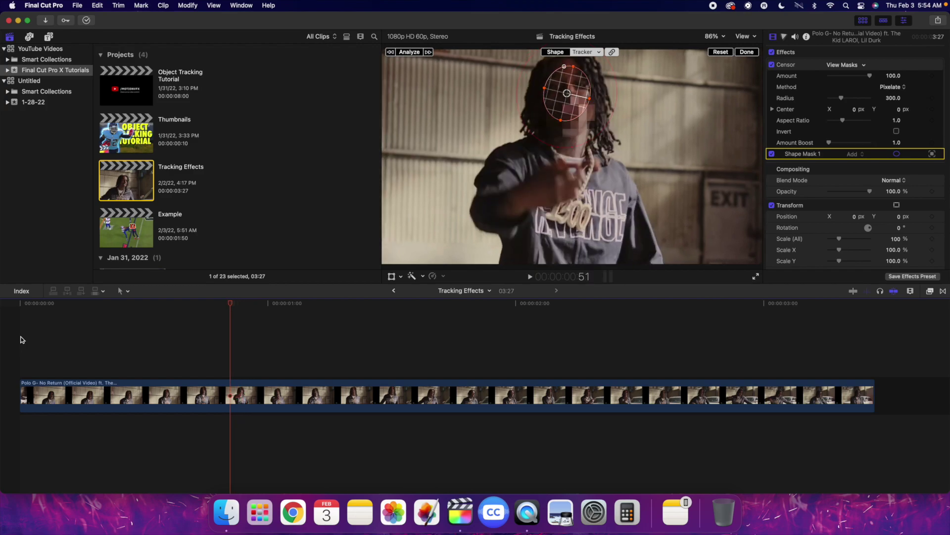
Try widening the Censor's Shape Mask 1 around the man's face at 0:51, and undo the change.
click(177, 391)
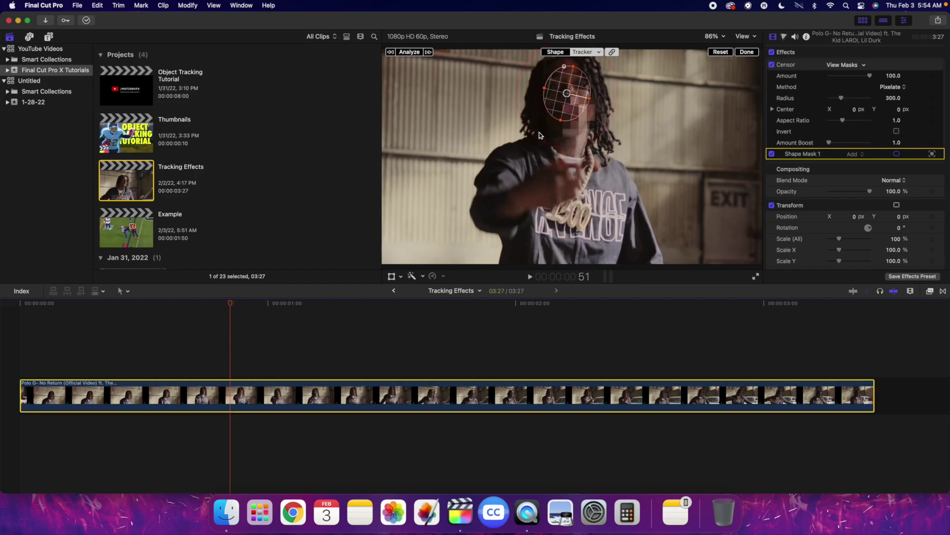
click(557, 54)
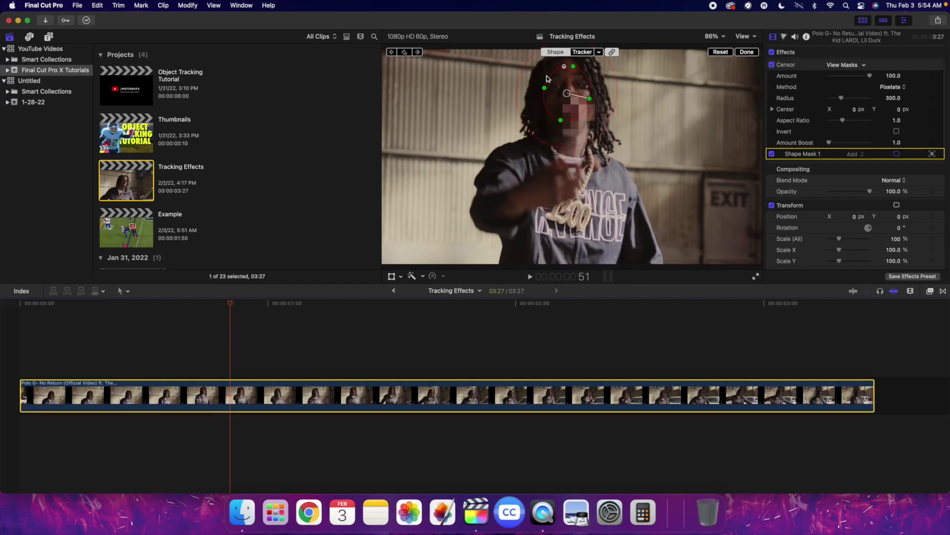
drag(545, 90, 527, 88)
click(577, 53)
key(super+z)
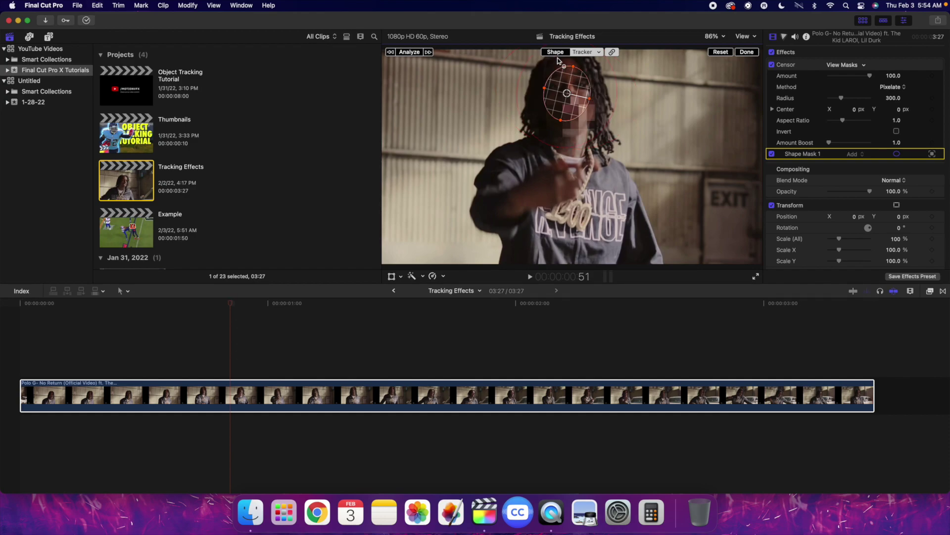
Toggle the link between Shape Mask 1 and its tracker, and widen the mask shape around the face at 0:51.
click(556, 54)
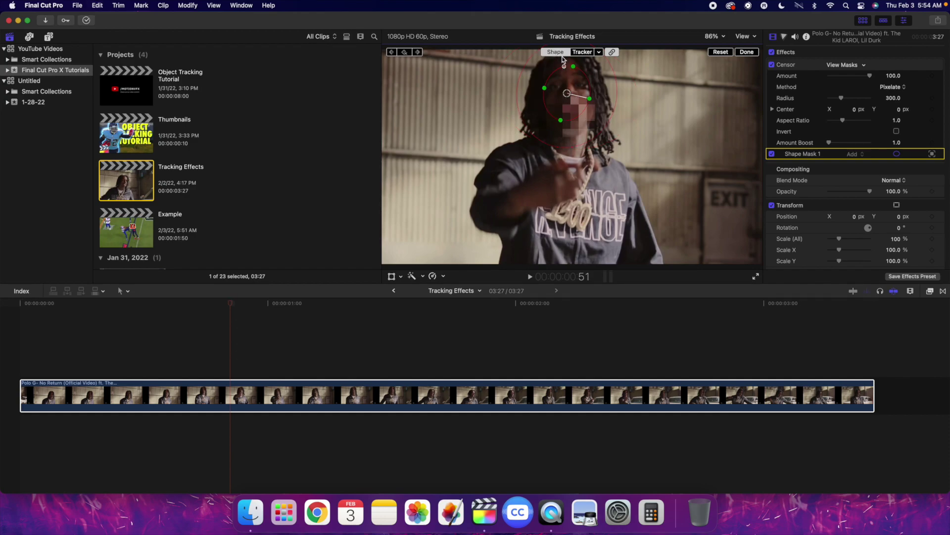
click(613, 52)
drag(544, 88, 530, 85)
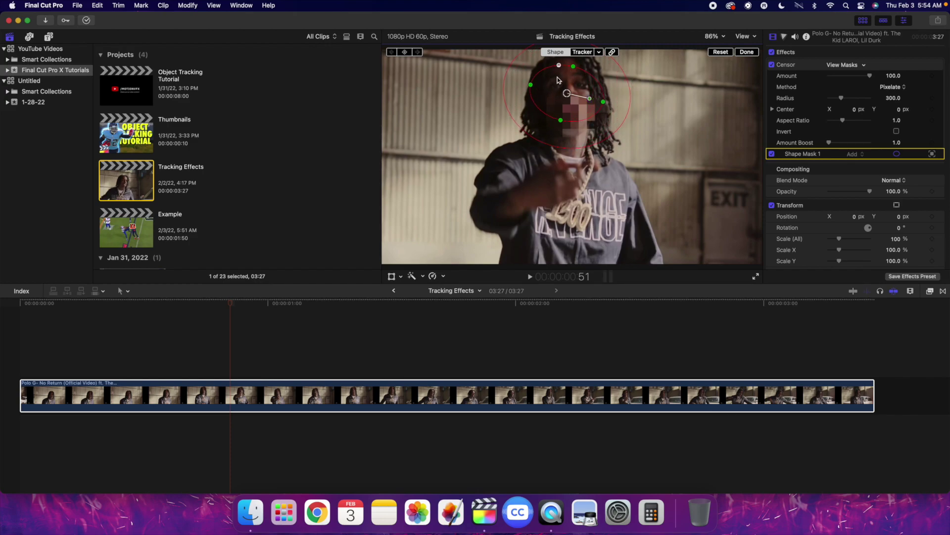
click(581, 52)
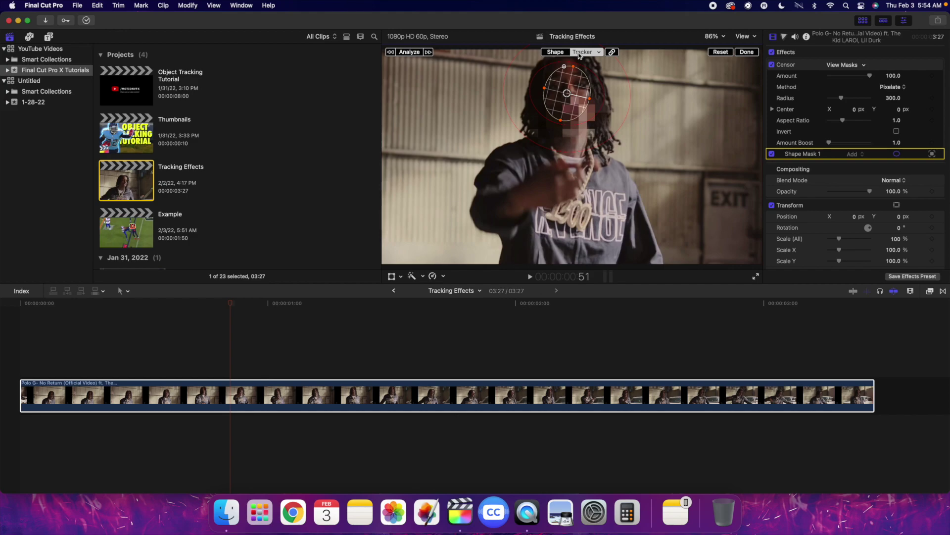
Try moving the Censor effect's center up toward the face, to about X -0.01 and Y 0.15, and undo the move.
click(809, 64)
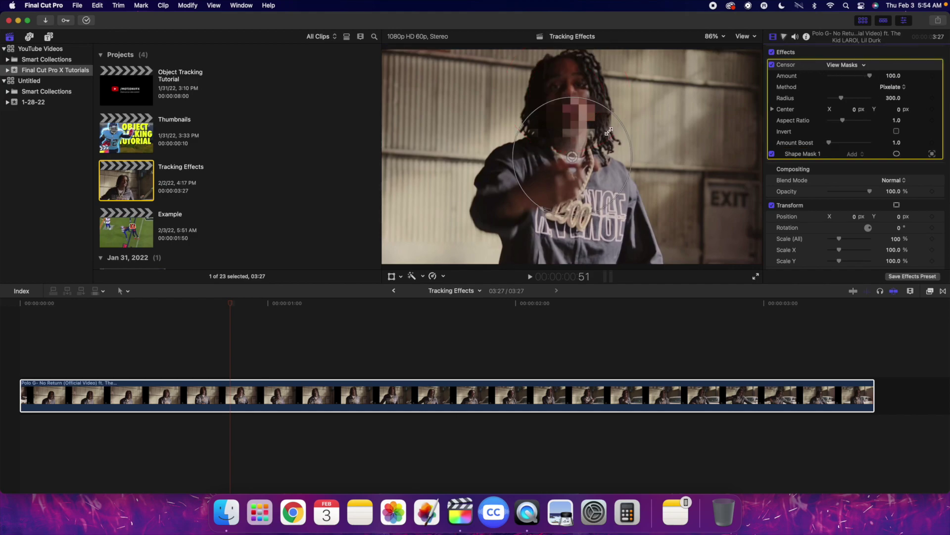
drag(572, 157, 569, 125)
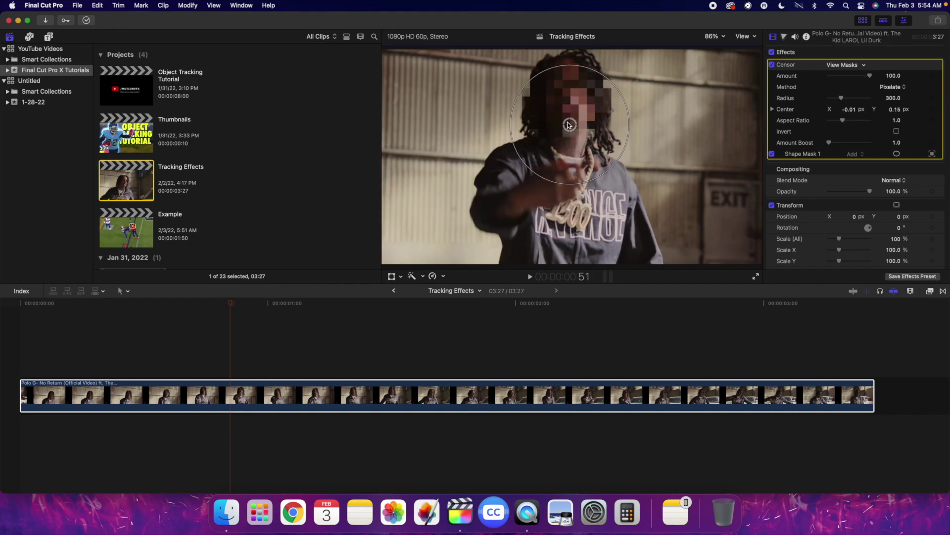
key(super+z)
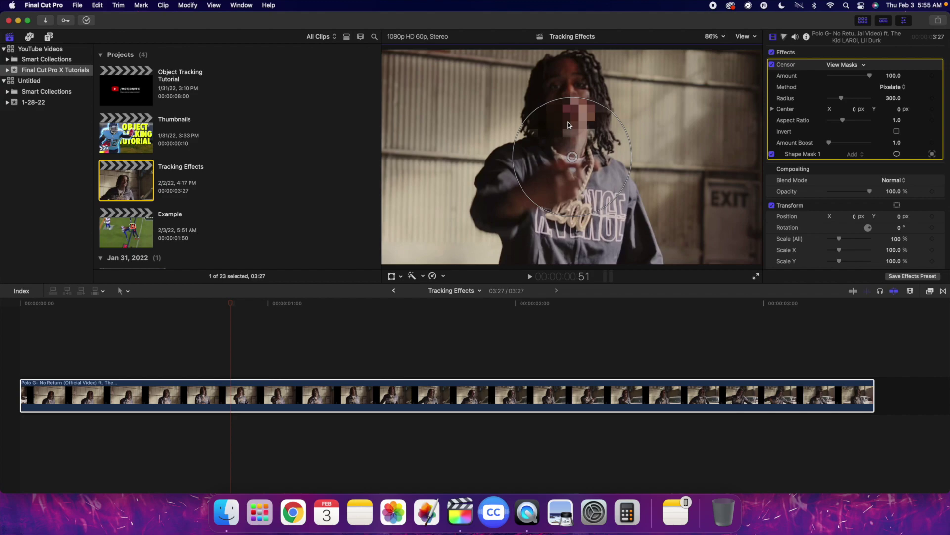
Increase the Censor effect's radius to 547 on the selected clip.
click(239, 391)
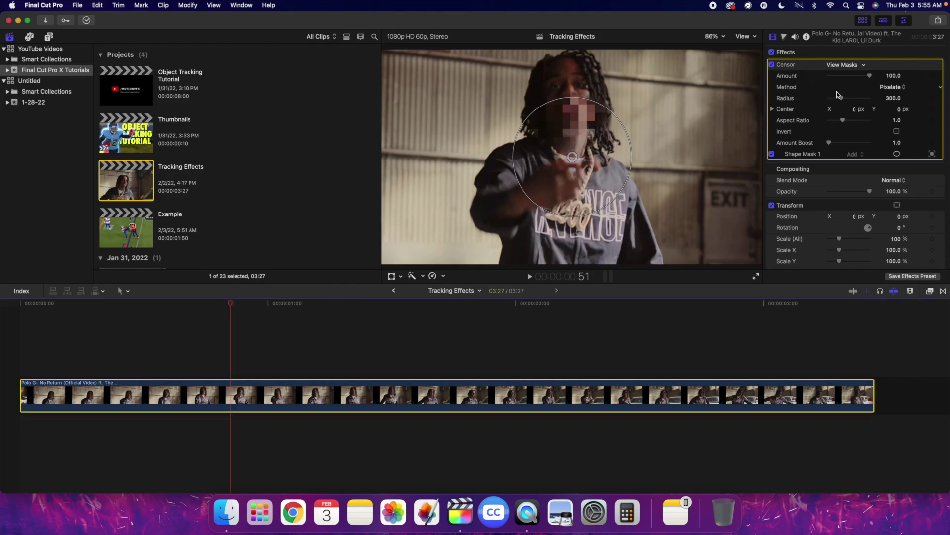
drag(840, 98, 850, 100)
drag(851, 100, 851, 100)
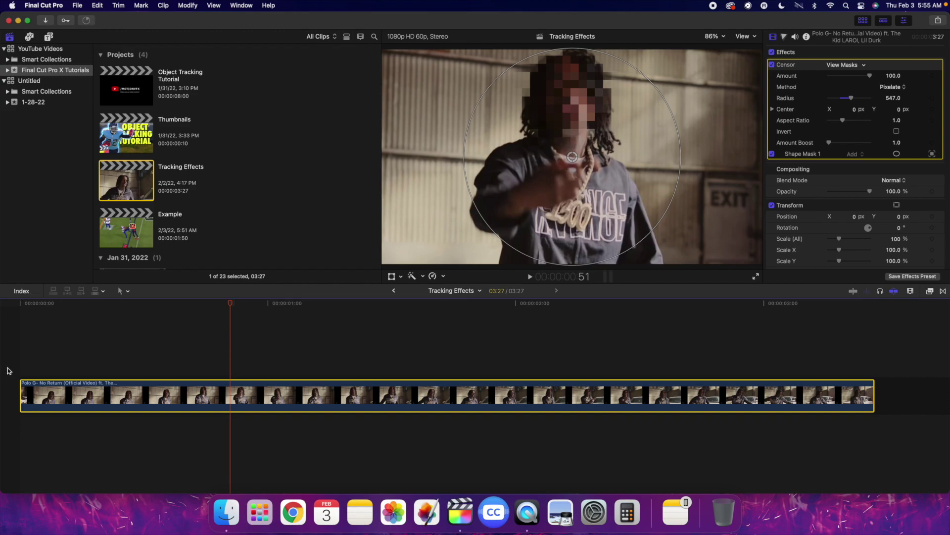
Replay the Tracking Effects clip from its start several times to check the enlarged censor's coverage of the moving face.
click(9, 365)
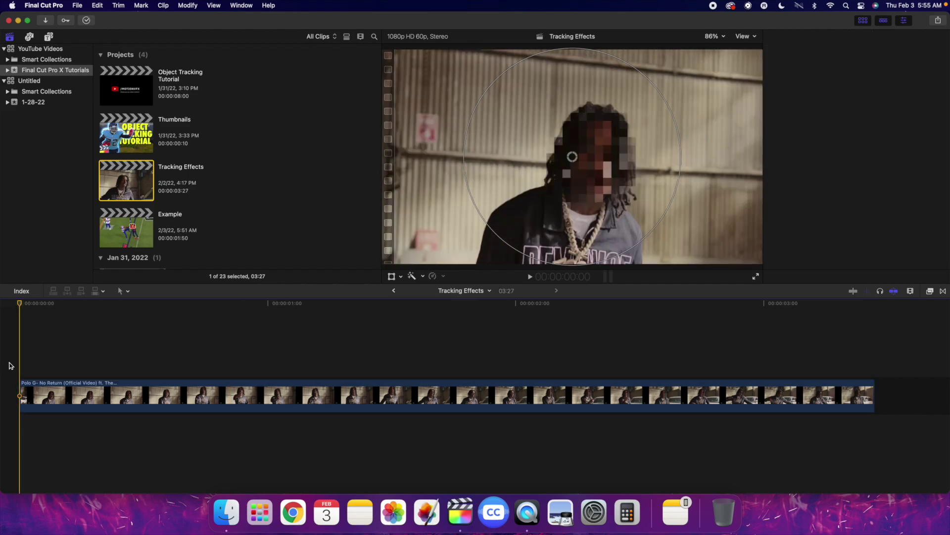
key(space)
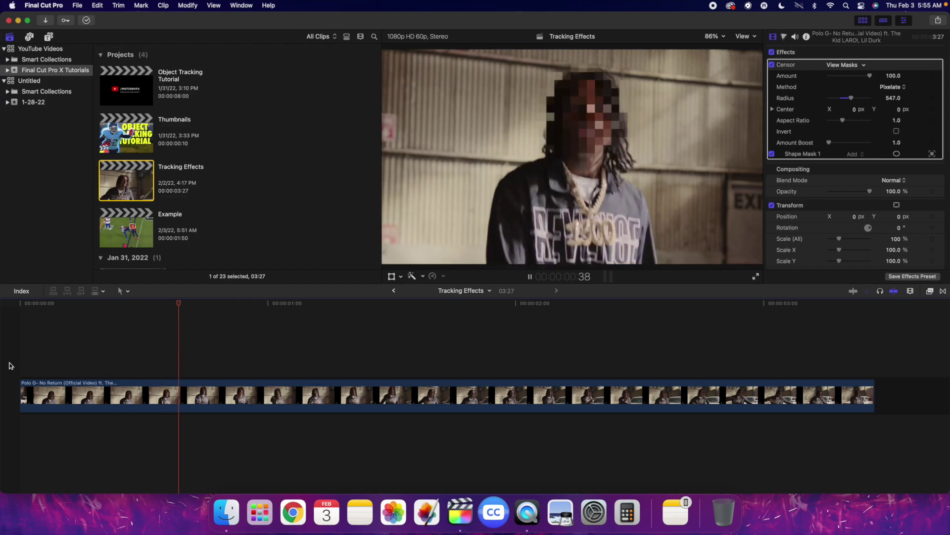
key(Home)
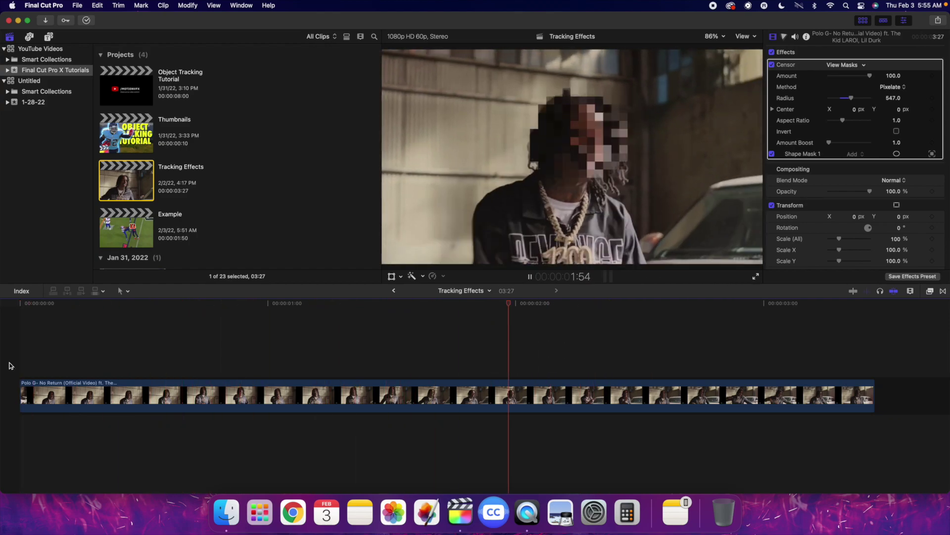
key(Home)
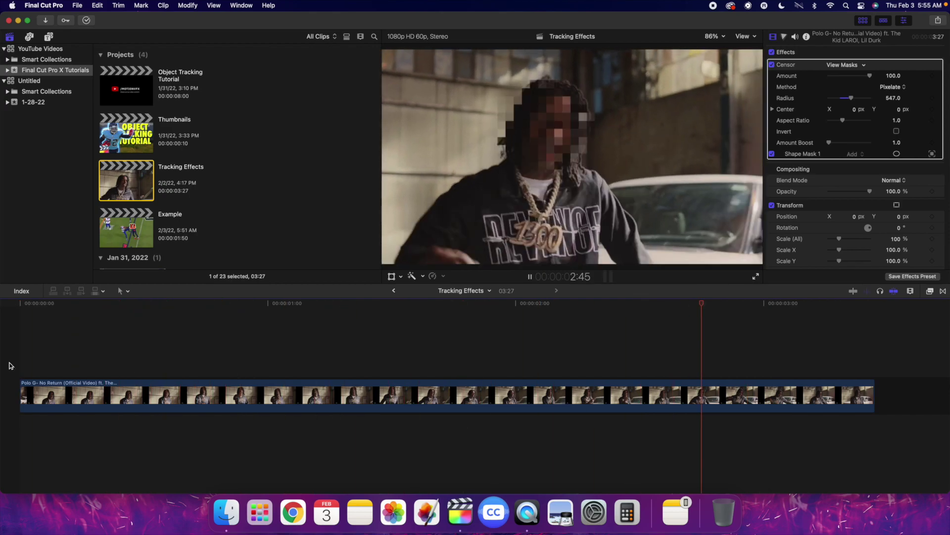
key(Home)
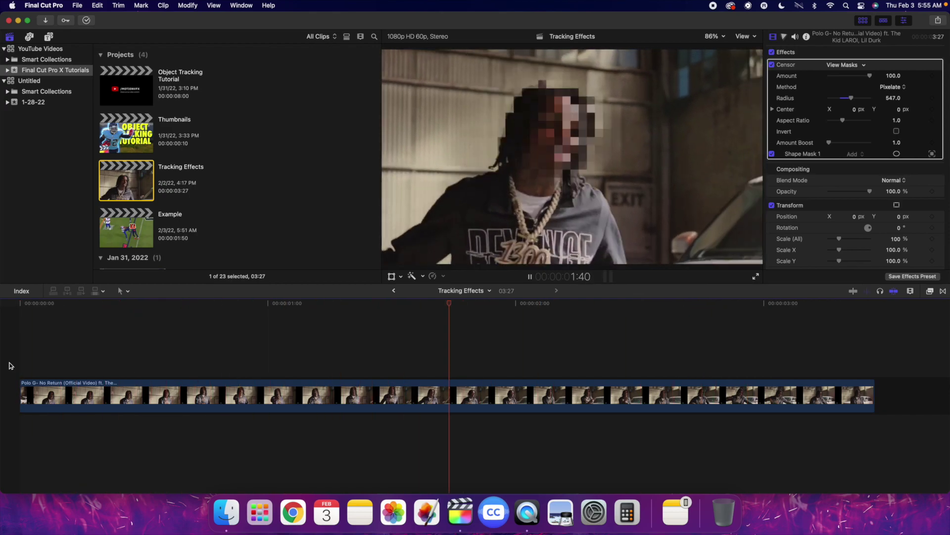
key(Home)
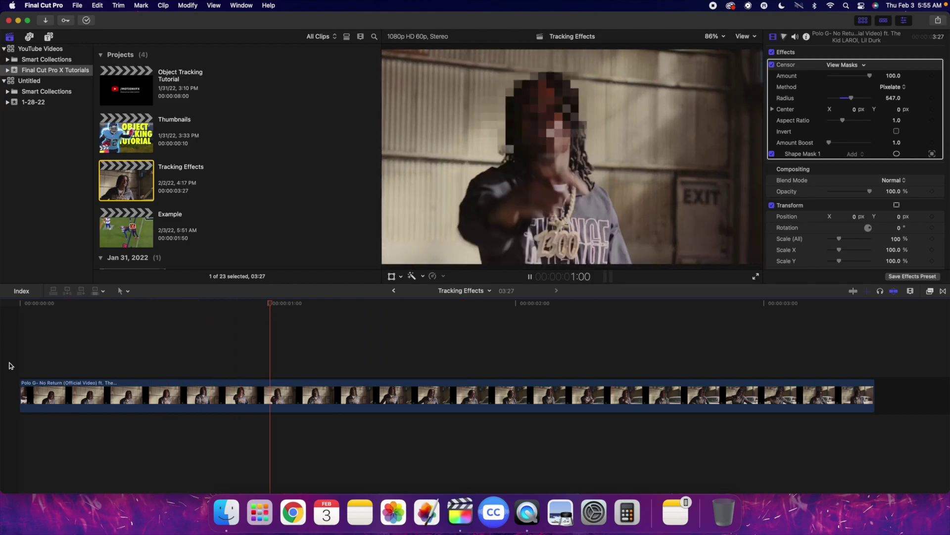
key(Home)
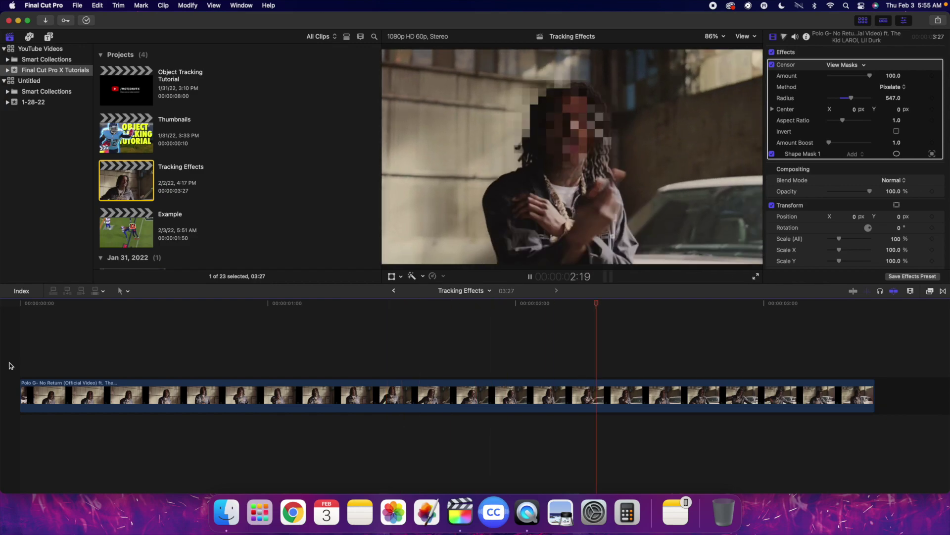
key(Home)
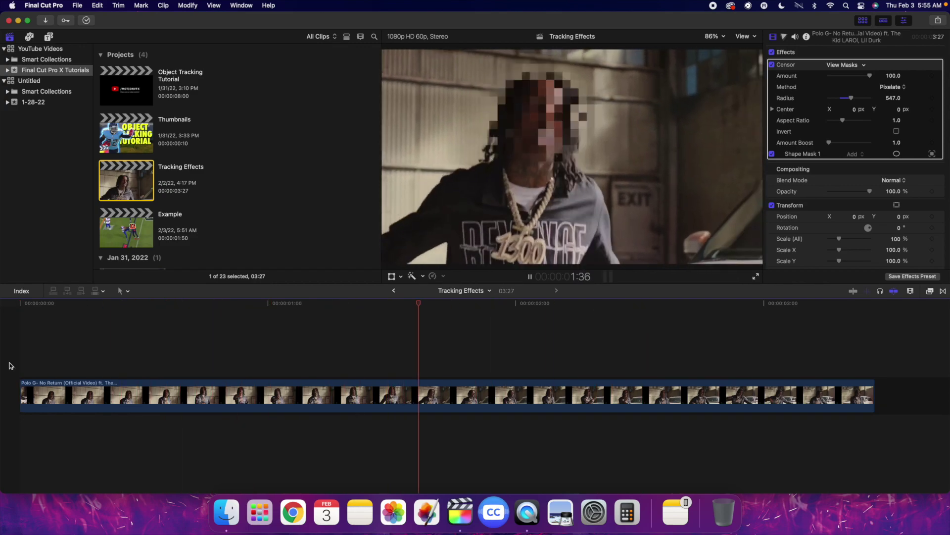
key(Home)
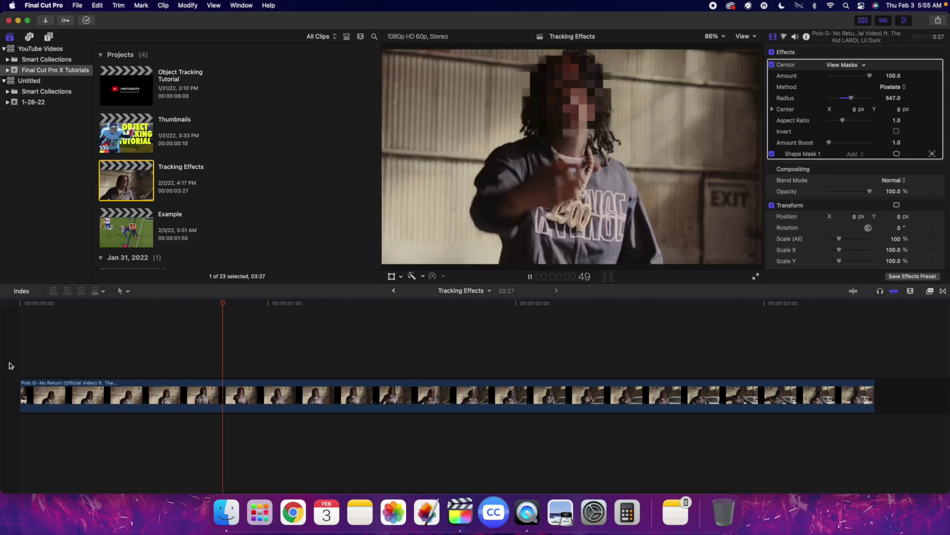
key(space)
Show the on-screen controls for the Censor's Shape Mask 1 at 1:38 to review its tracker, and close them.
click(30, 391)
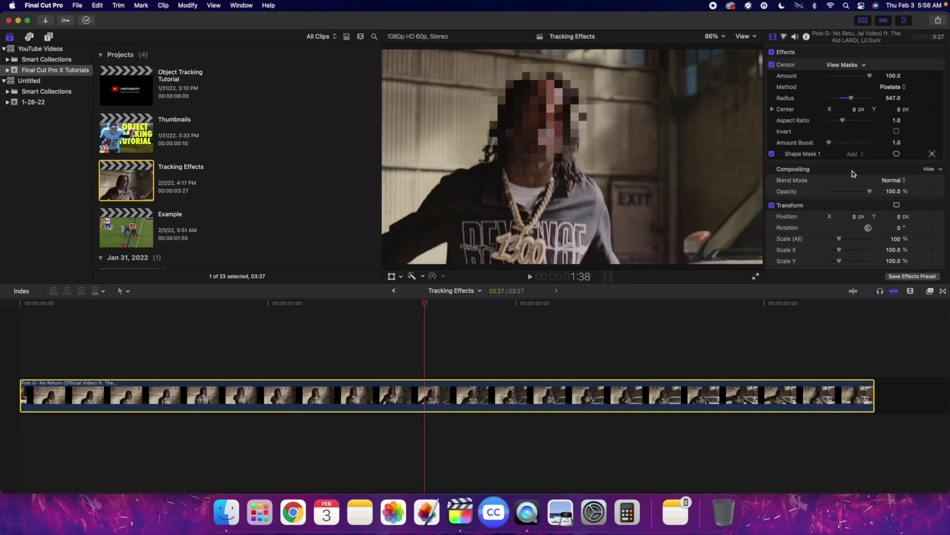
click(897, 155)
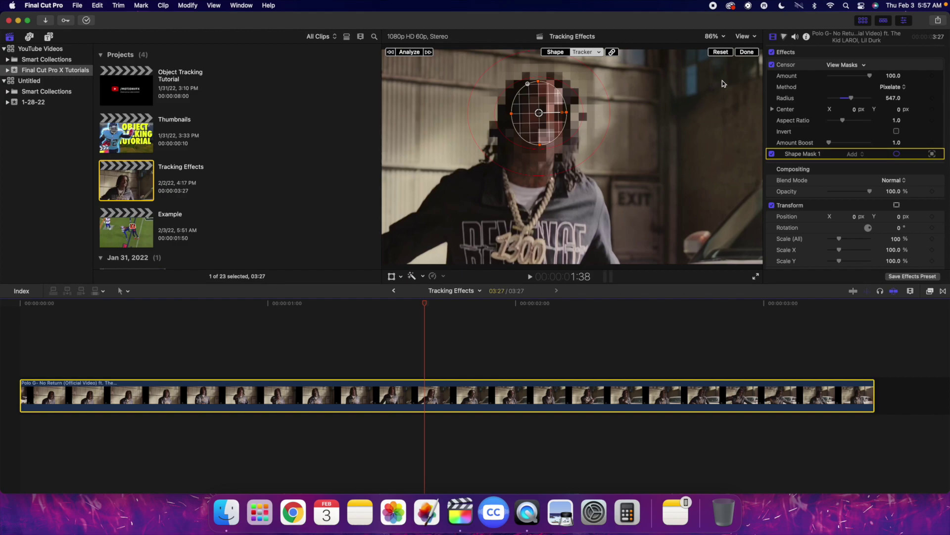
click(747, 53)
Play the Tracking Effects project again from its start to review the finished face censoring.
click(9, 365)
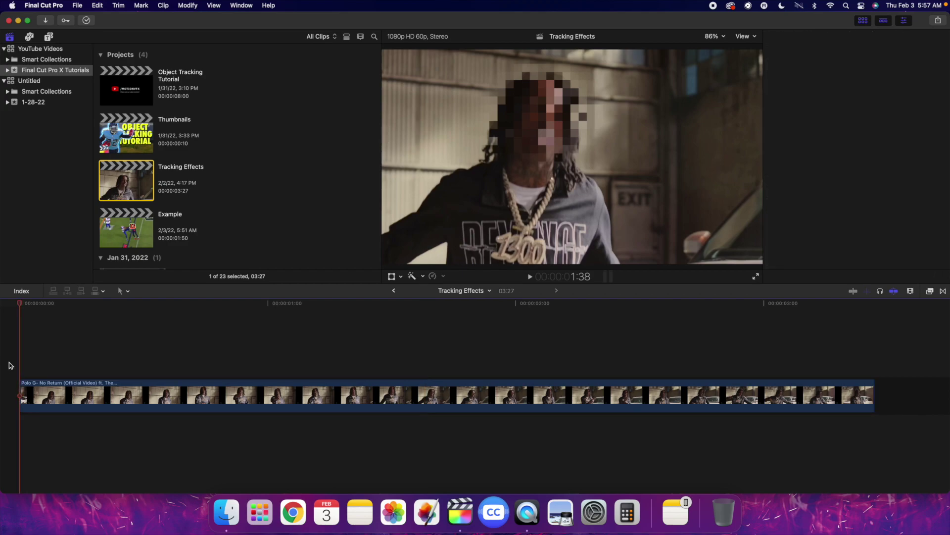
key(space)
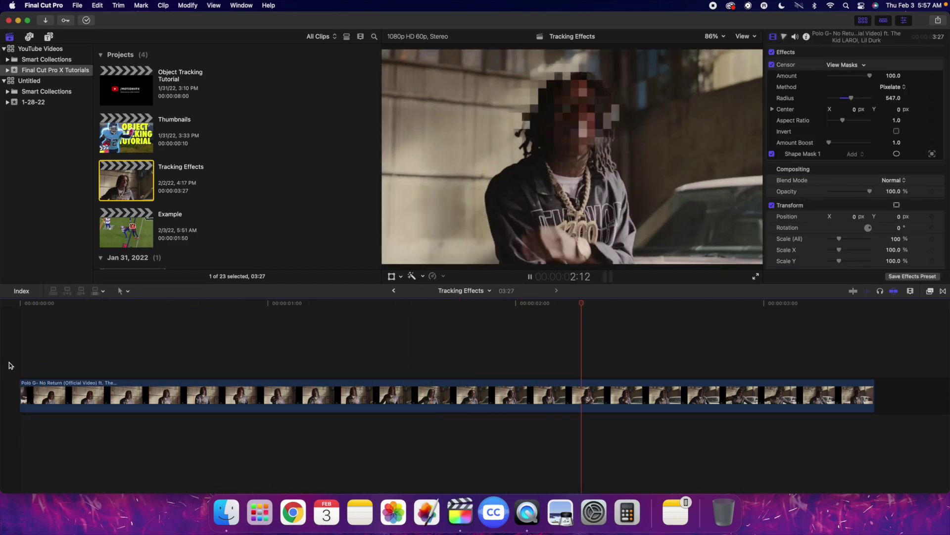
click(9, 365)
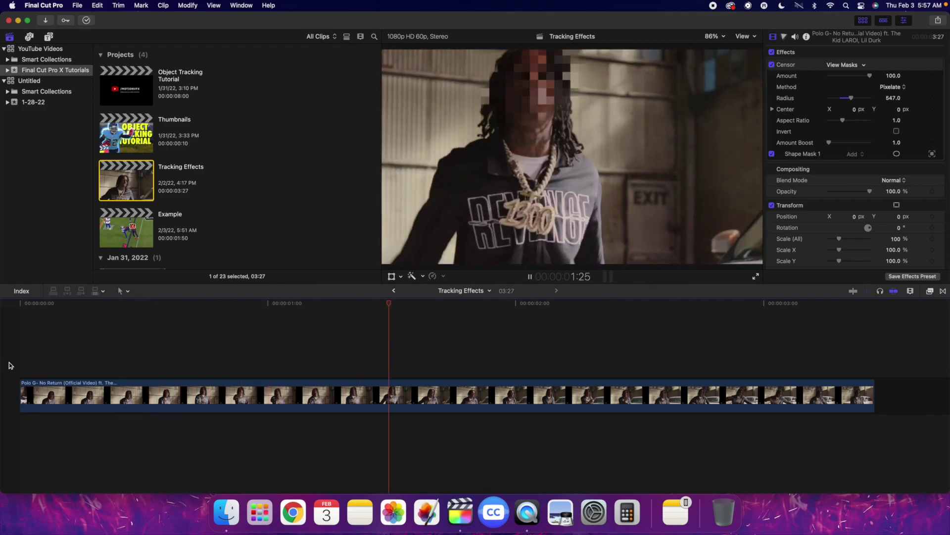
click(9, 363)
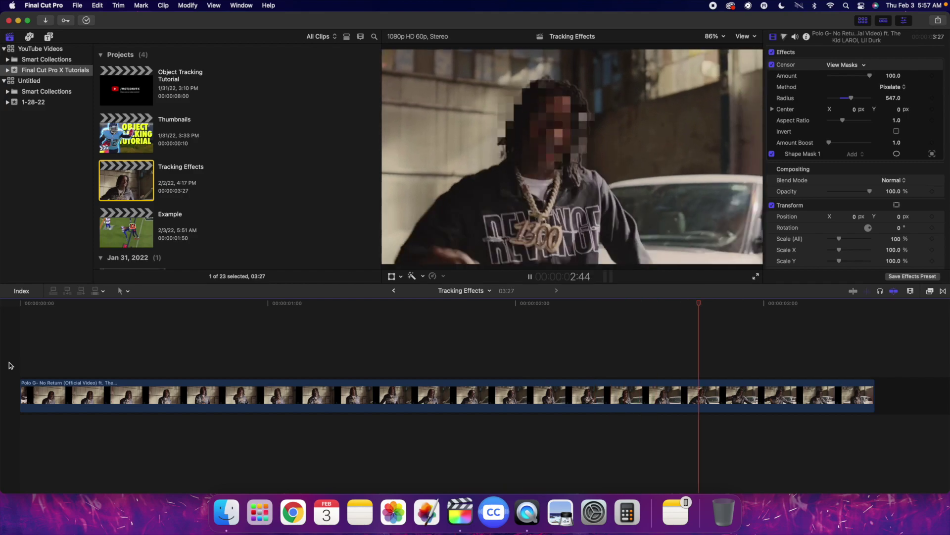
Replay the Object Tracking Tutorial project from its start to review the four team logos tracking the football players.
key(space)
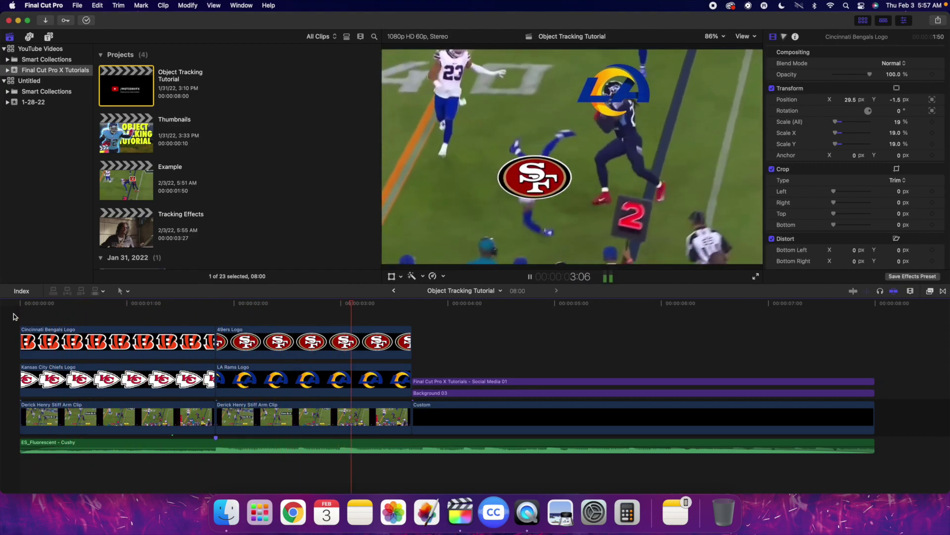
key(Home)
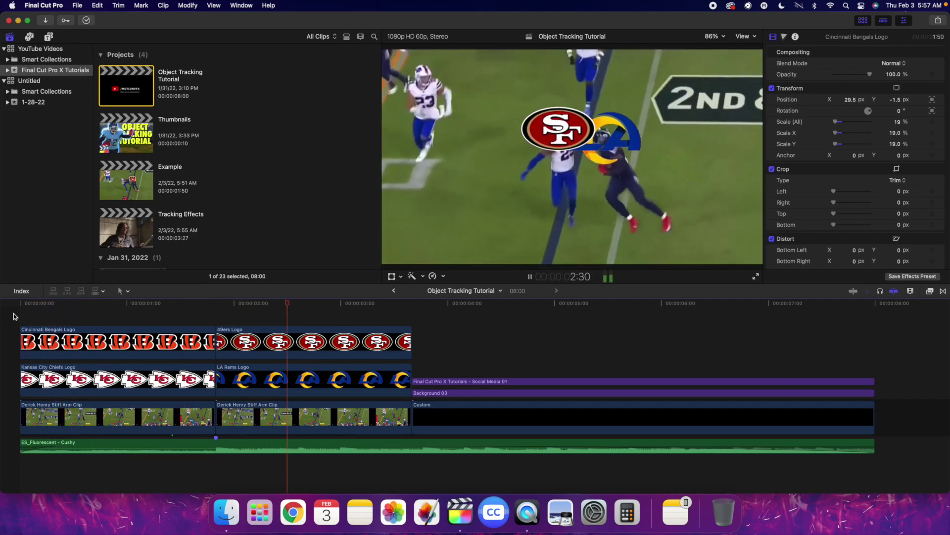
key(Home)
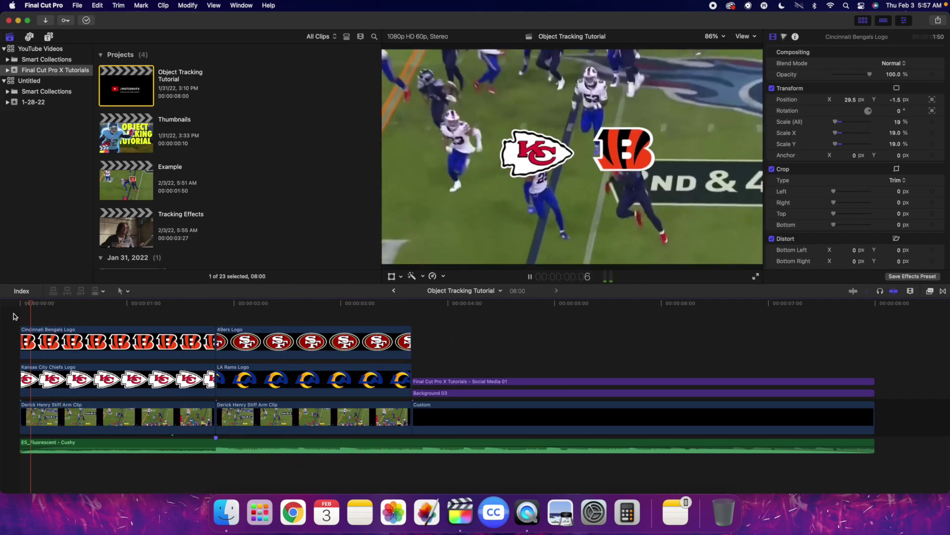